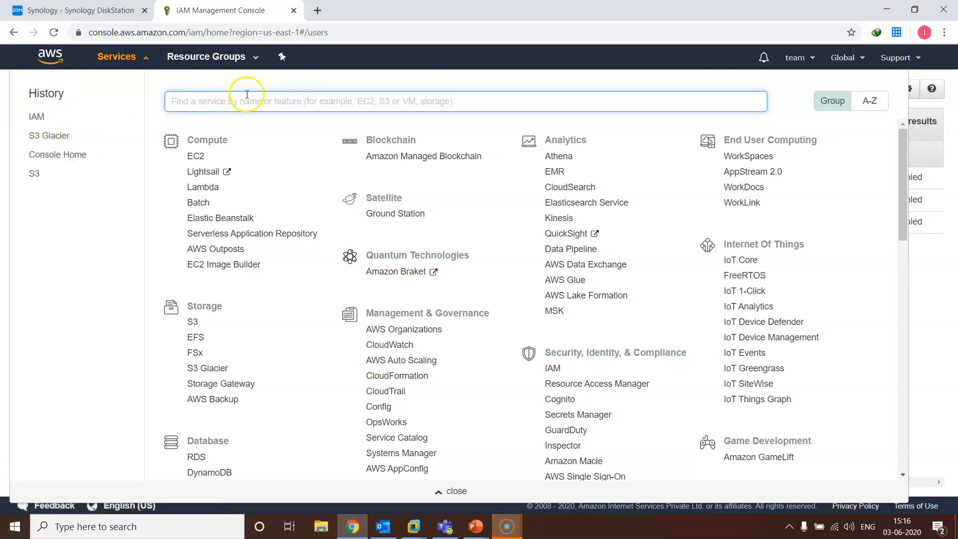
Search the AWS services for glacier, open S3 Glacier and start creating a vault
{"action": "type", "text": "glav"}
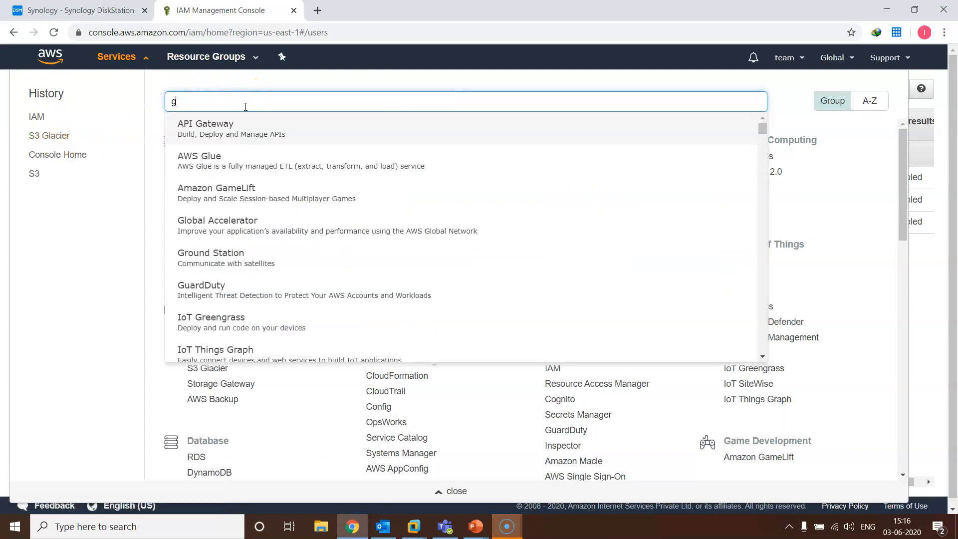
{"action": "key", "text": "BackSpace"}
{"action": "key", "text": "BackSpace"}
{"action": "key", "text": "BackSpace"}
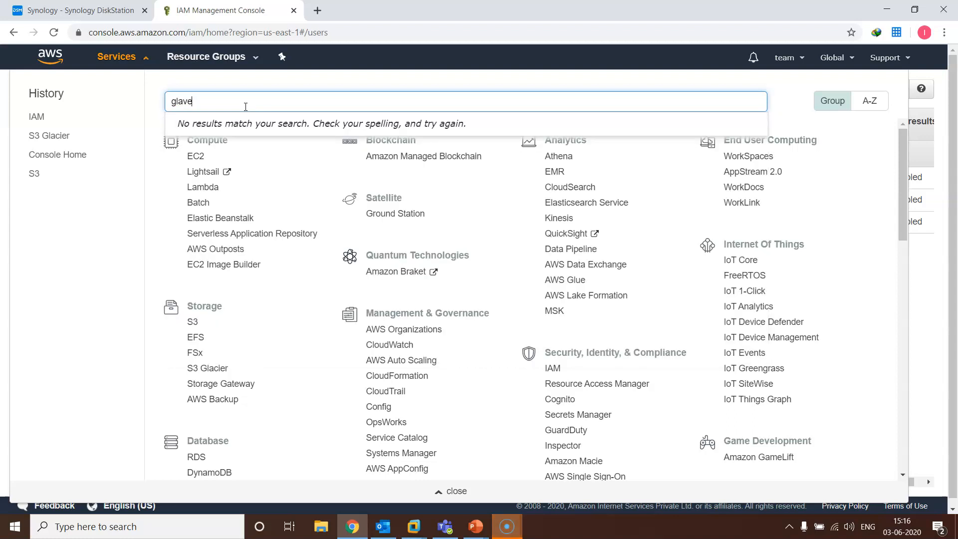
{"action": "type", "text": "ci"}
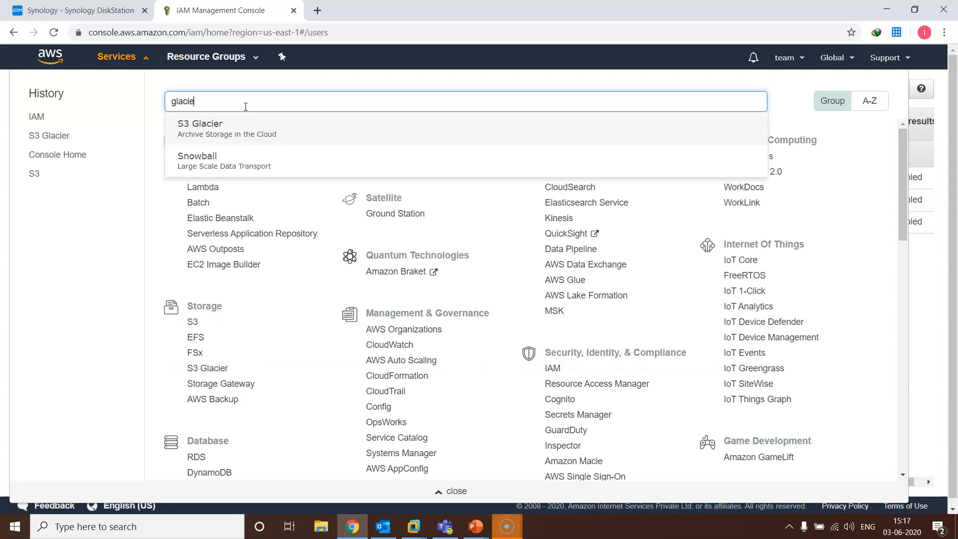
{"action": "key", "text": "Return"}
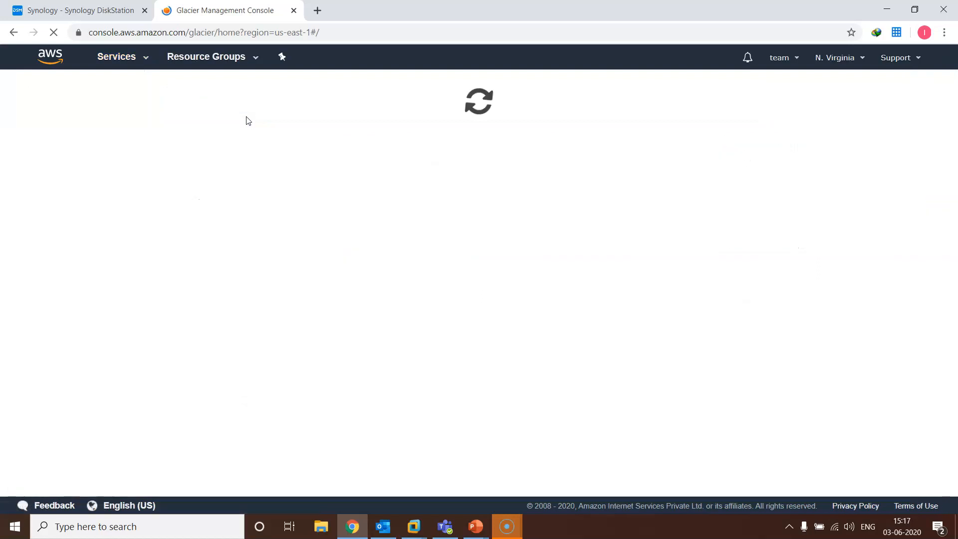
{"action": "left_click", "coordinate": [448, 260]}
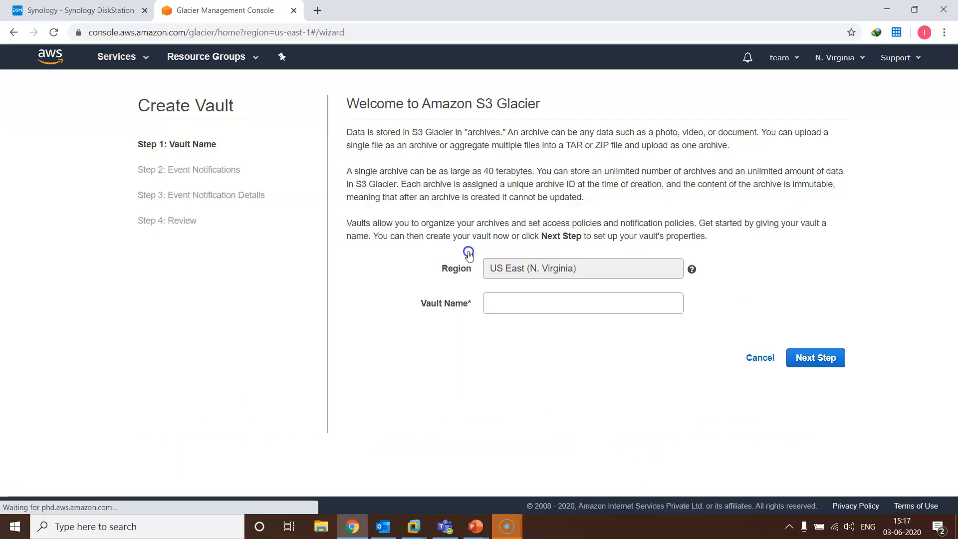
Enter Mytest as the vault name and try to edit the vault's region in the form
{"action": "left_click", "coordinate": [514, 303]}
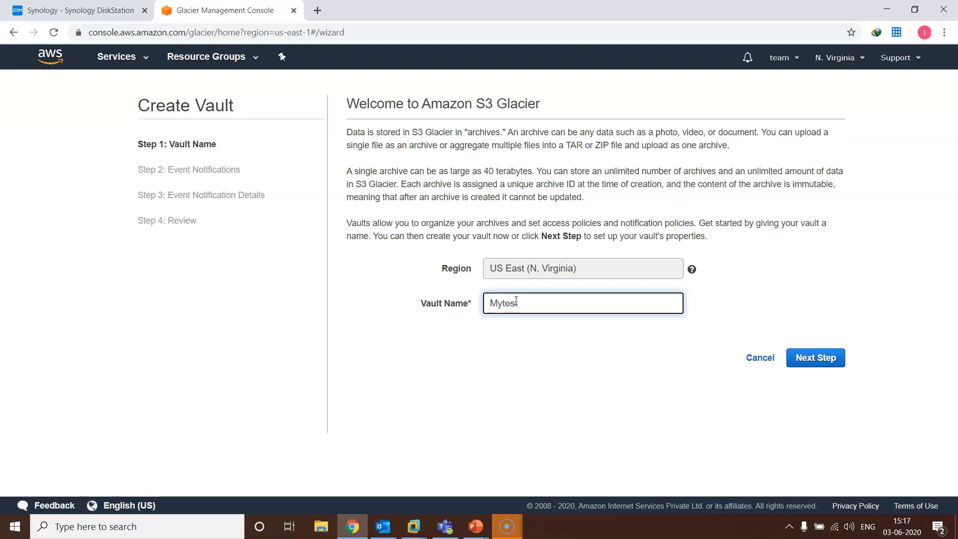
{"action": "left_click", "coordinate": [496, 263]}
{"action": "left_click", "coordinate": [513, 271]}
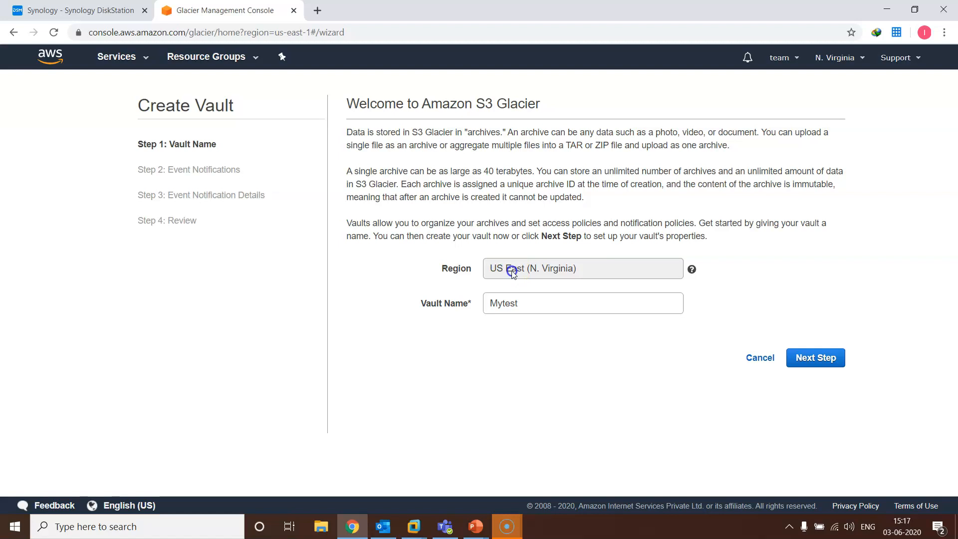
{"action": "left_click", "coordinate": [554, 271]}
Switch the AWS console region to Asia Pacific (Mumbai)
{"action": "left_click", "coordinate": [837, 60]}
{"action": "left_click", "coordinate": [805, 244]}
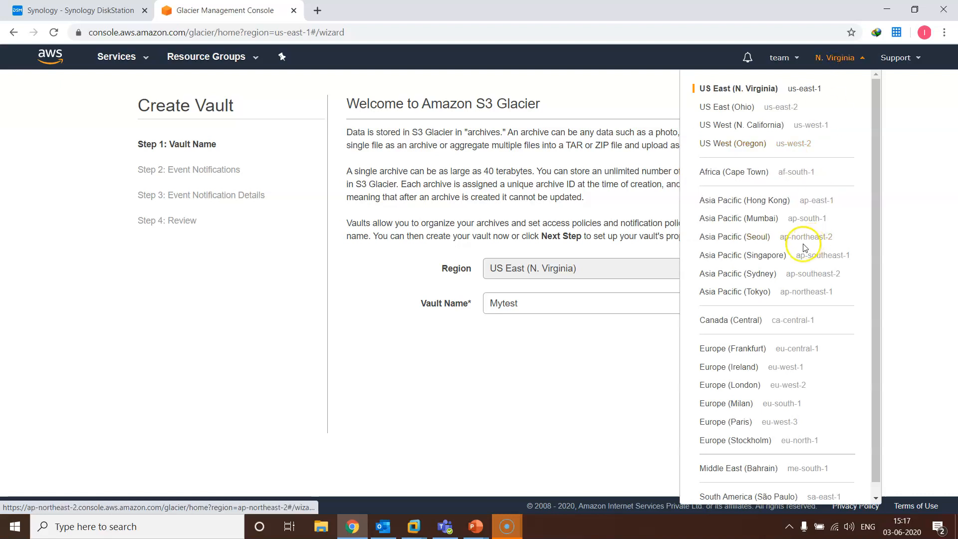
{"action": "left_click", "coordinate": [755, 222]}
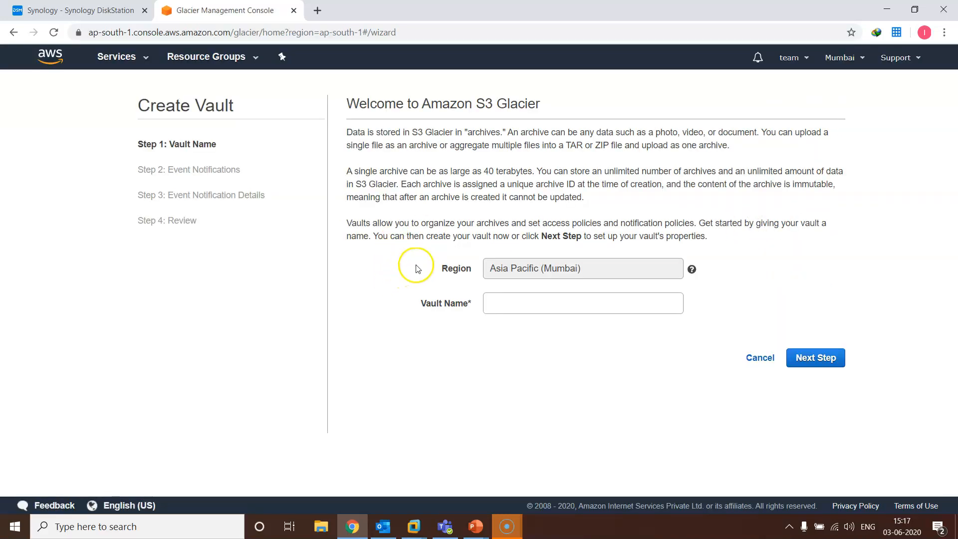
Create a vault named mytest with the Do not enable notifications option
{"action": "left_click", "coordinate": [533, 300]}
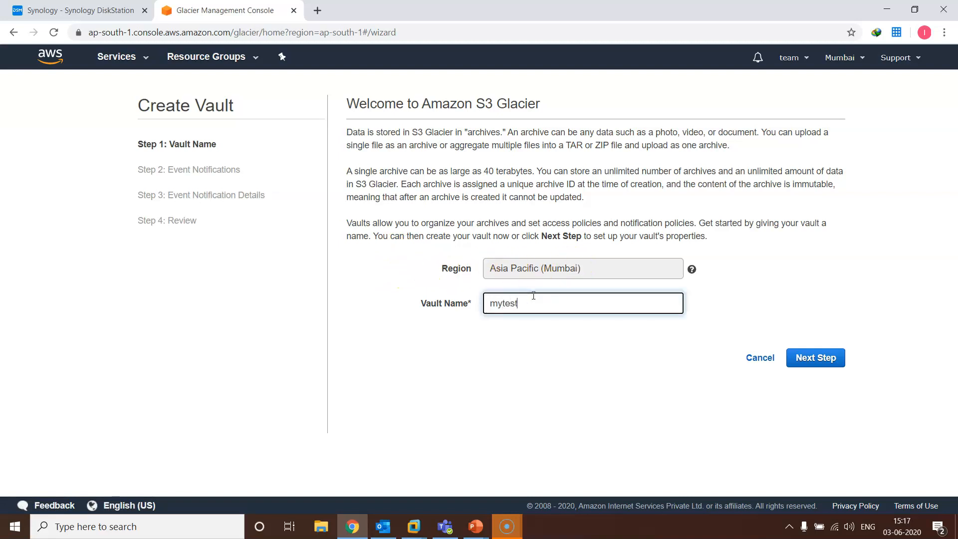
{"action": "left_click", "coordinate": [831, 358]}
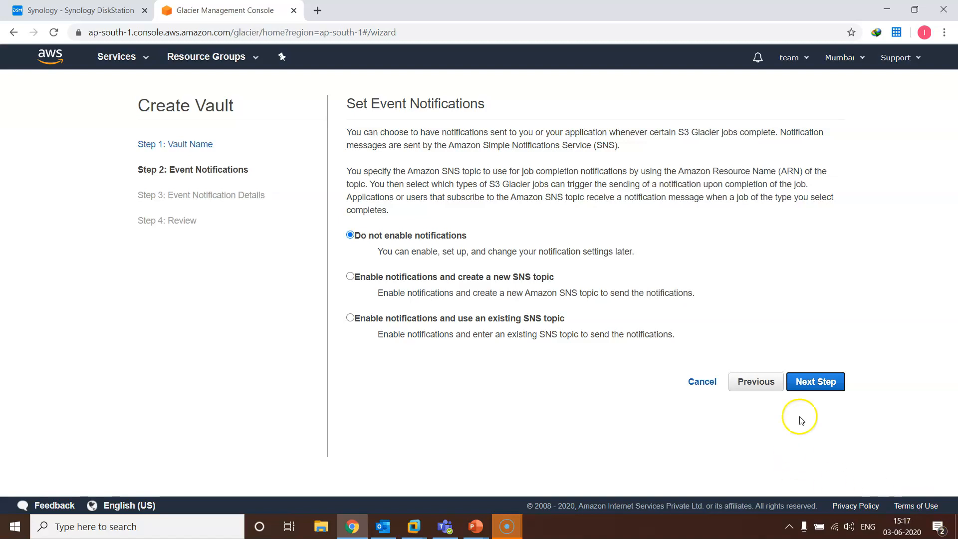
{"action": "left_click", "coordinate": [809, 388]}
{"action": "left_click", "coordinate": [824, 244]}
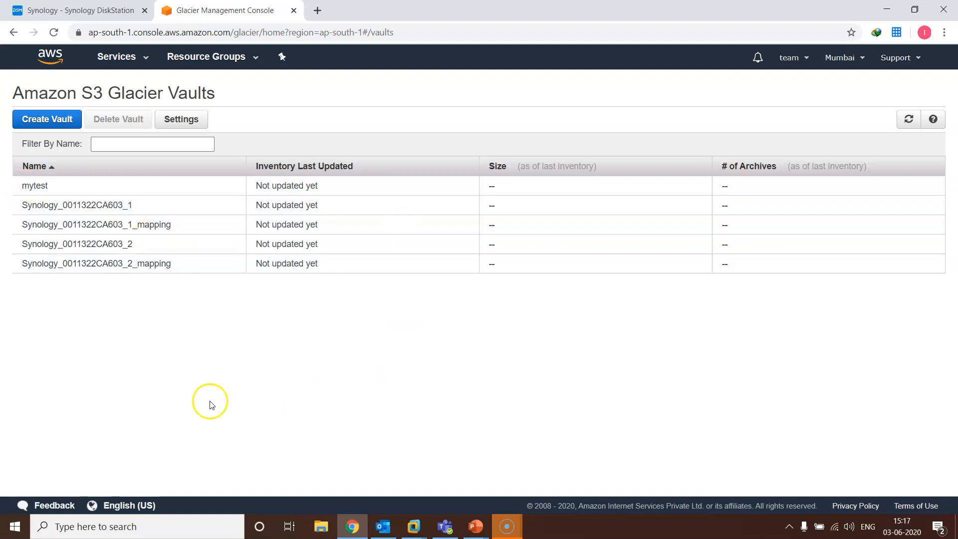
Switch to Synology DSM, search Package Center for glacier and install the Glacier Backup package
{"action": "left_click", "coordinate": [79, 10]}
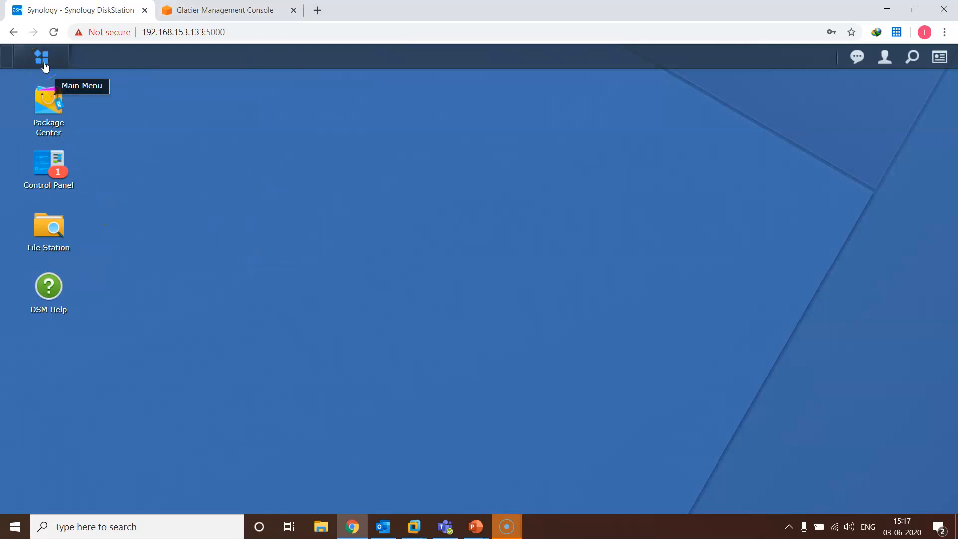
{"action": "left_click", "coordinate": [47, 99]}
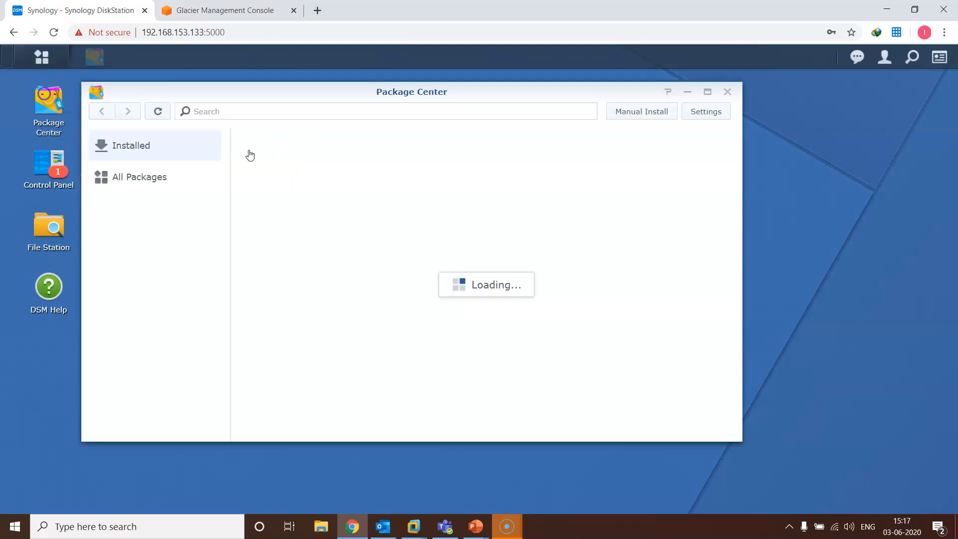
{"action": "left_click", "coordinate": [283, 118]}
{"action": "type", "text": "glacier"}
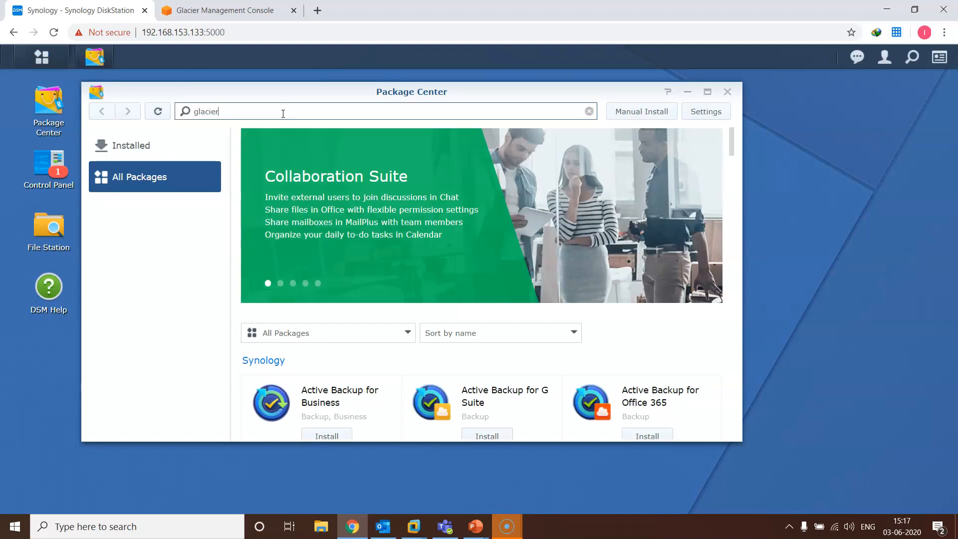
{"action": "left_click", "coordinate": [363, 187]}
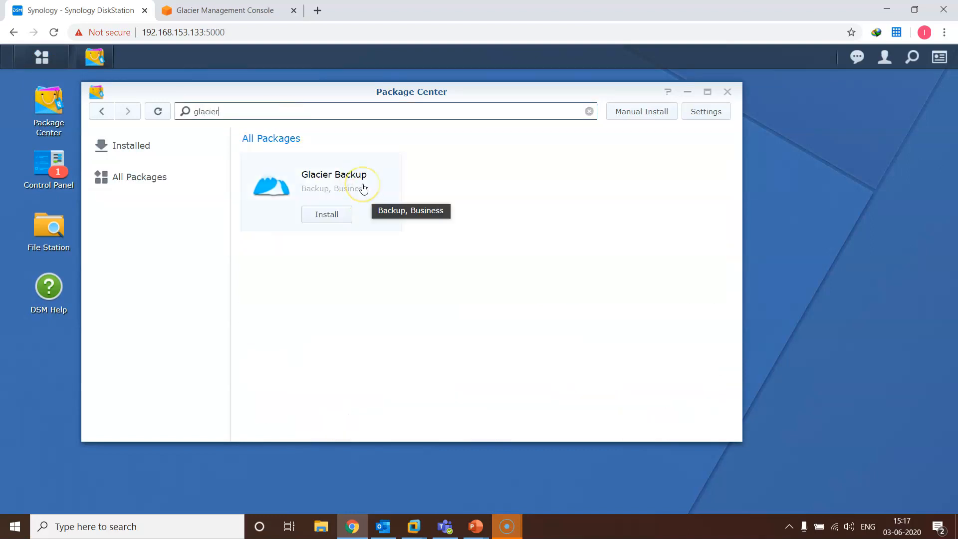
{"action": "left_click", "coordinate": [386, 199]}
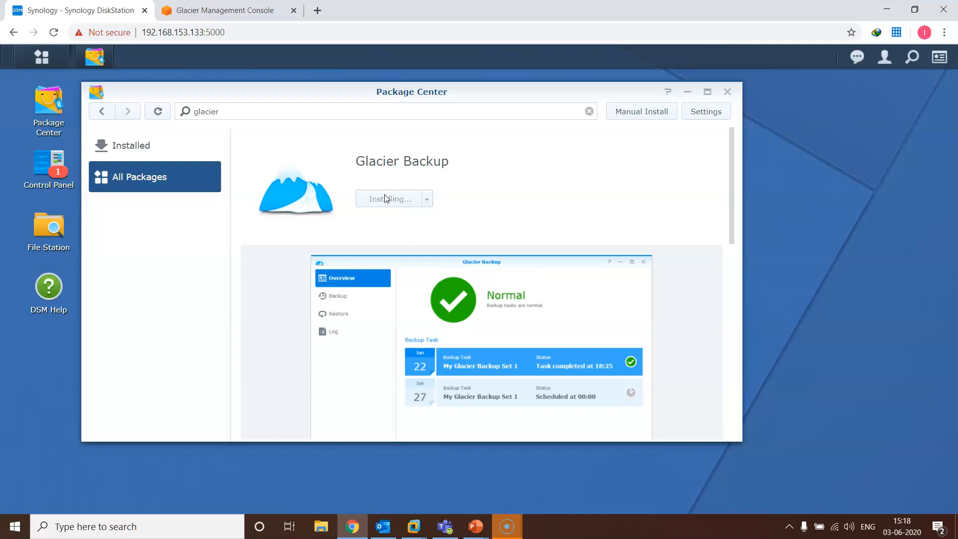
Open Glacier Backup from the installed packages in a maximized Package Center and maximize its window
{"action": "left_click", "coordinate": [709, 94]}
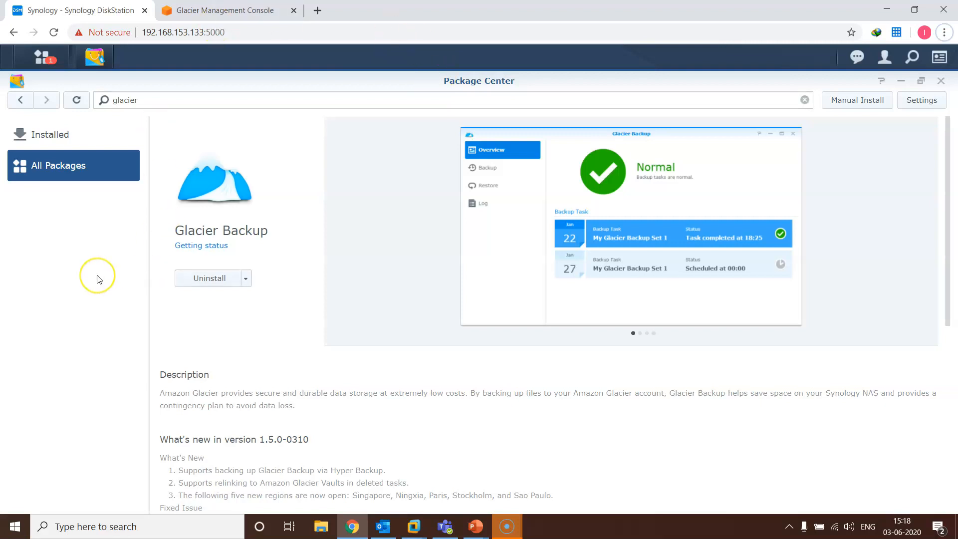
{"action": "left_click", "coordinate": [69, 144]}
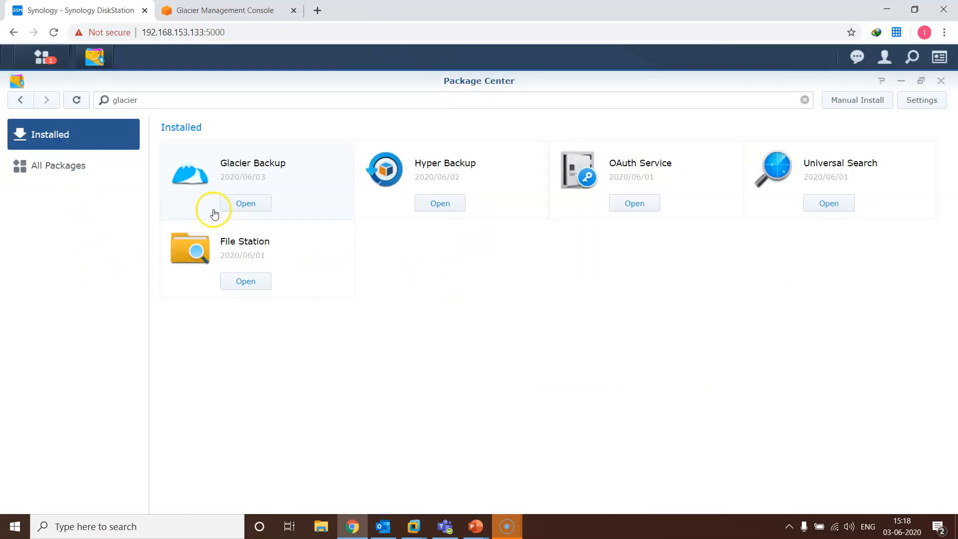
{"action": "left_click", "coordinate": [265, 172]}
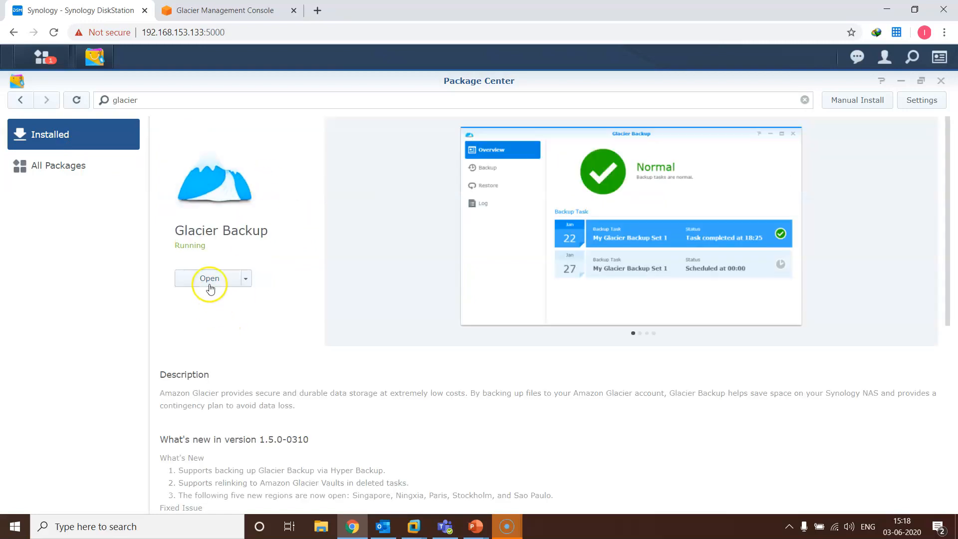
{"action": "left_click", "coordinate": [207, 279]}
{"action": "left_click", "coordinate": [771, 105]}
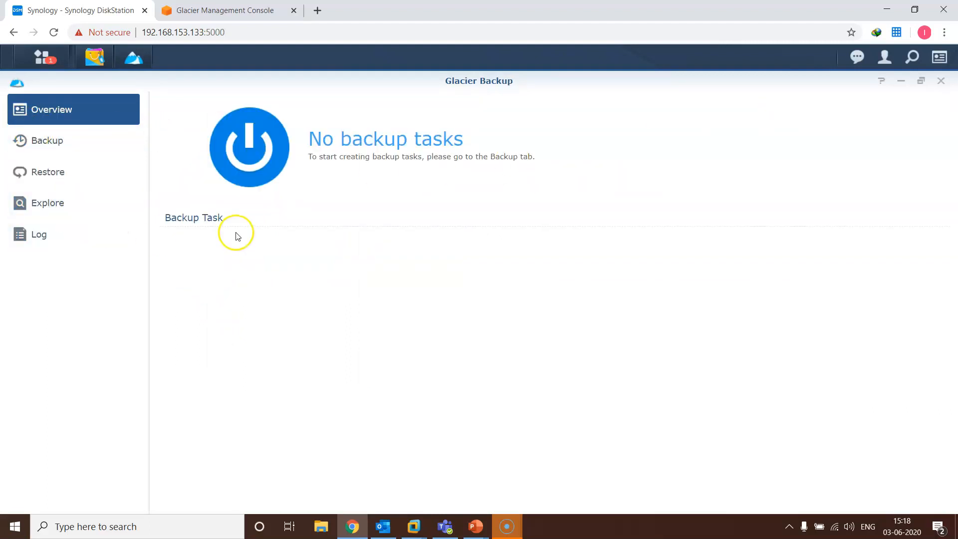
Switch to the AWS console, go to the IAM users and start adding a user
{"action": "left_click", "coordinate": [216, 13]}
{"action": "left_click", "coordinate": [120, 56]}
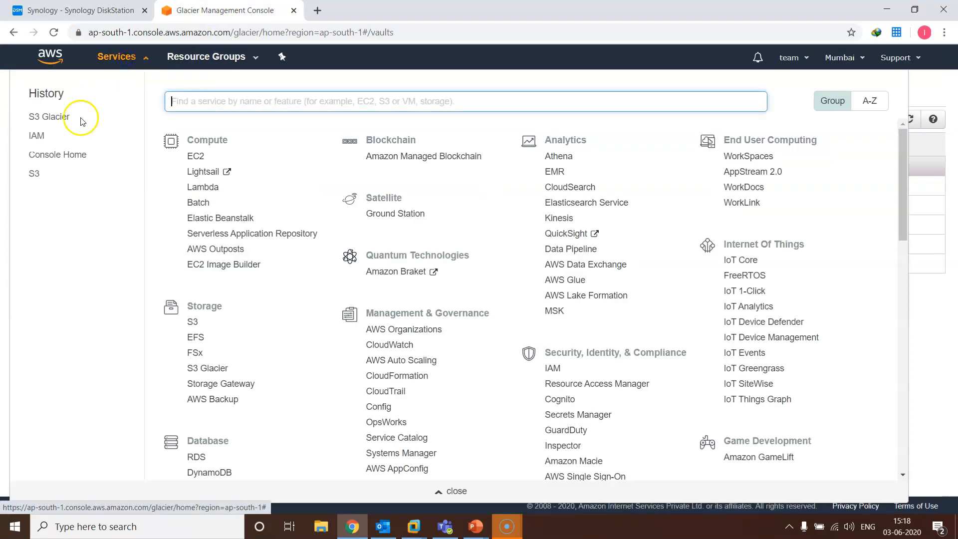
{"action": "left_click", "coordinate": [36, 135]}
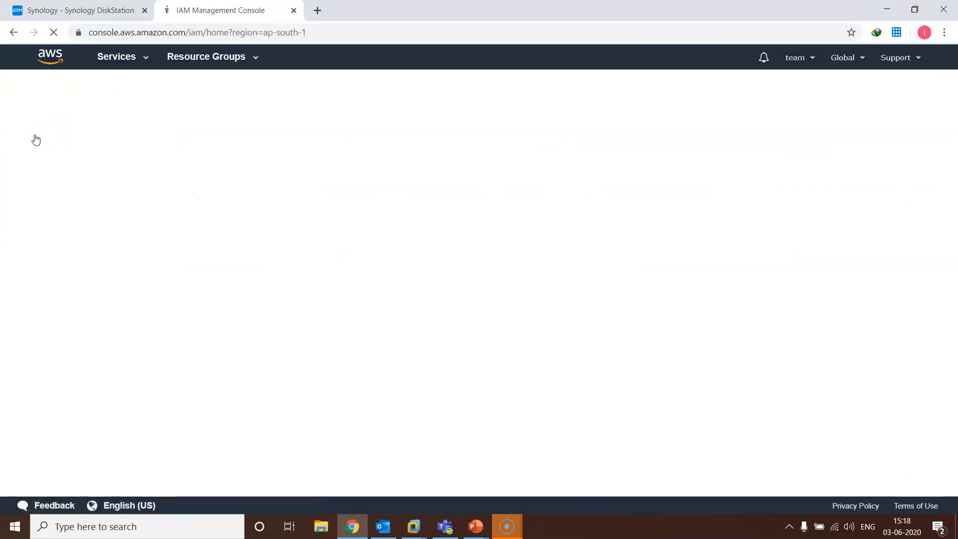
{"action": "left_click", "coordinate": [55, 198]}
{"action": "left_click", "coordinate": [234, 93]}
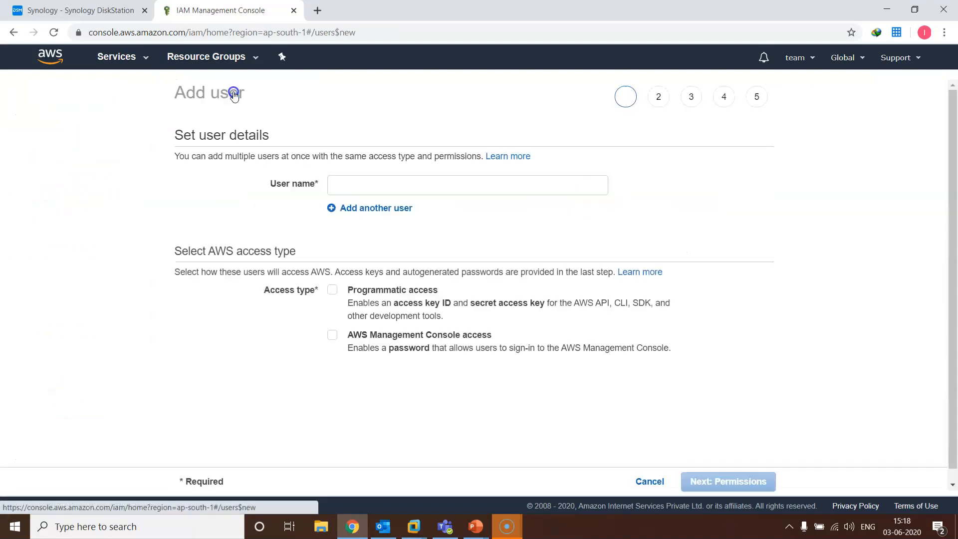
Name the new IAM user glacier, enable Programmatic access and continue to the permissions
{"action": "left_click", "coordinate": [360, 181]}
{"action": "type", "text": "glacier"}
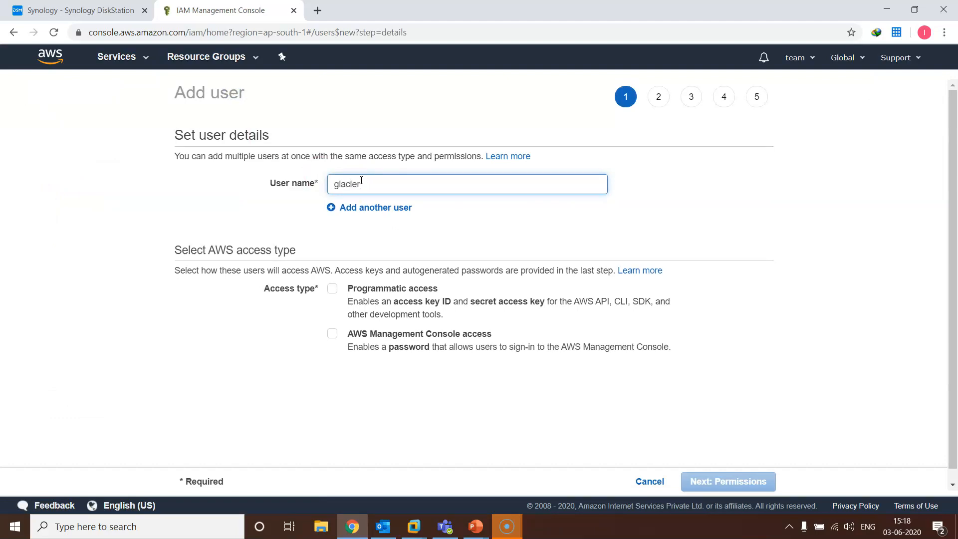
{"action": "key", "text": "Tab"}
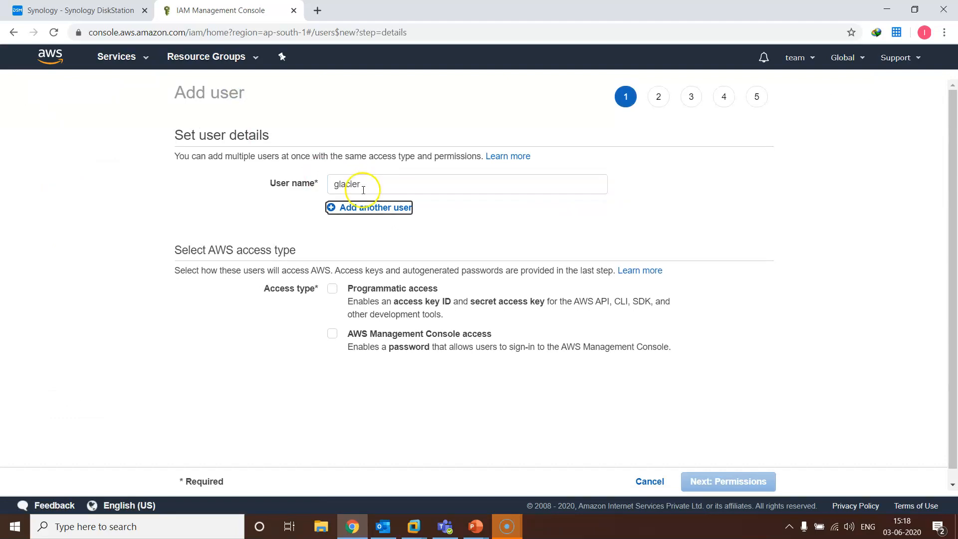
{"action": "left_click", "coordinate": [332, 292]}
{"action": "left_click", "coordinate": [758, 482]}
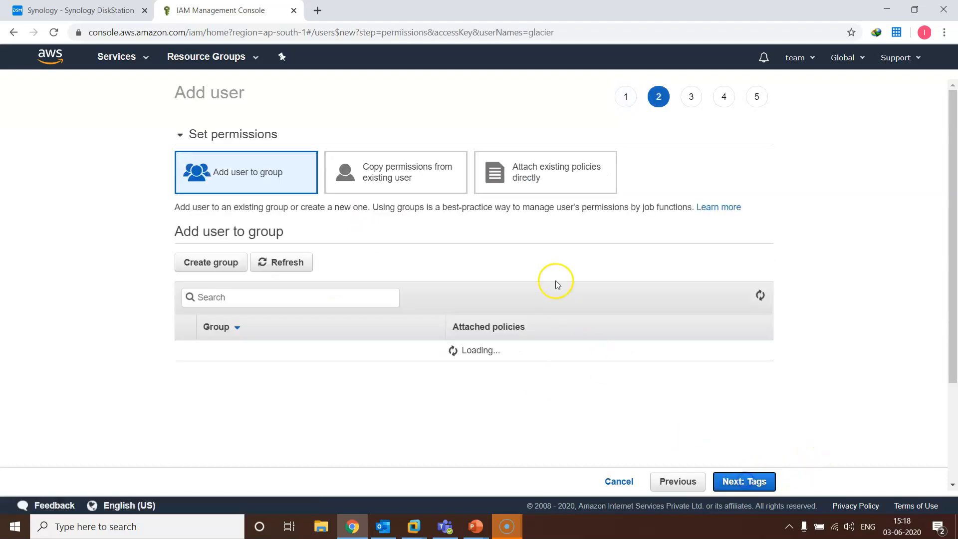
Attach the existing AmazonGlacierFullAccess policy directly to the new user, filtering the policies by glacier
{"action": "left_click", "coordinate": [566, 192]}
{"action": "left_click", "coordinate": [393, 249]}
{"action": "type", "text": "glc"}
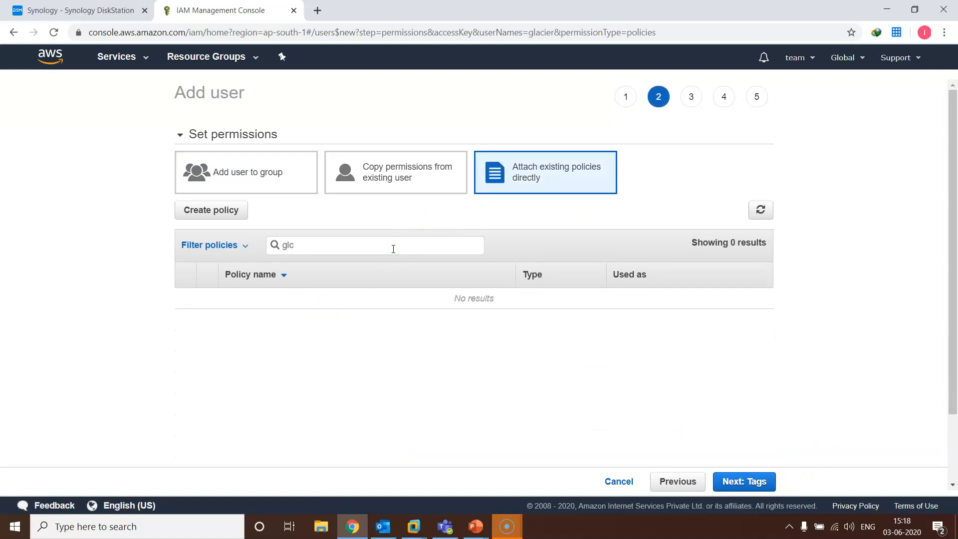
{"action": "type", "text": "c"}
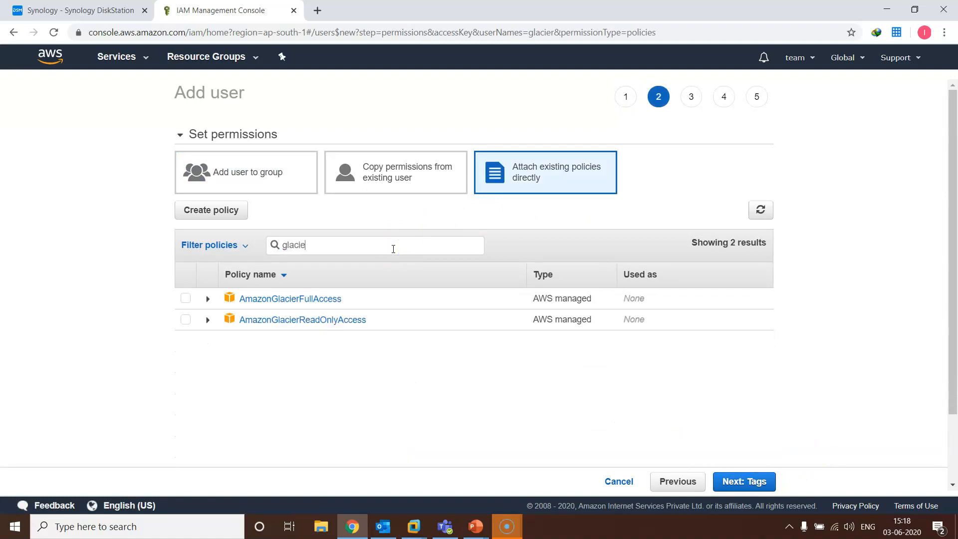
{"action": "left_click", "coordinate": [186, 298]}
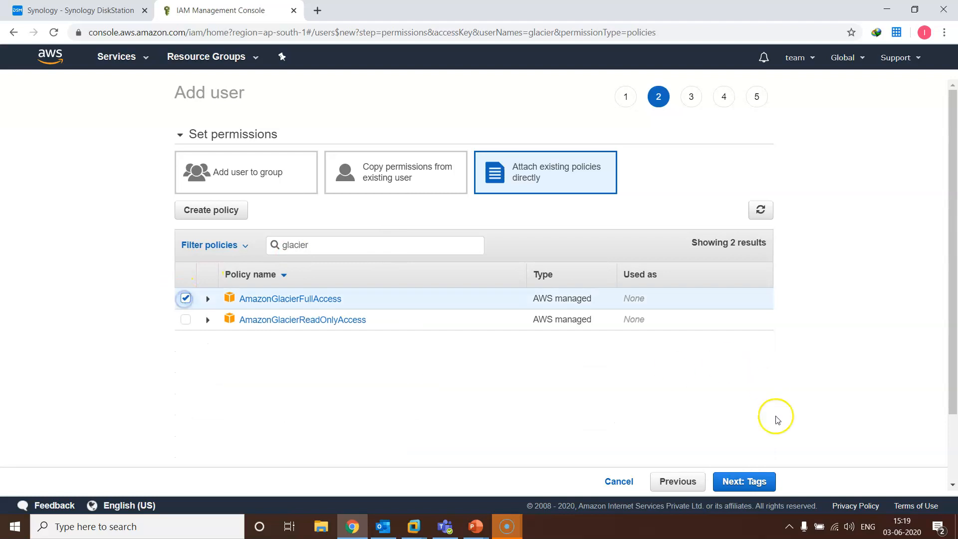
Skip the optional tags and create the glacier user from the review page
{"action": "left_click", "coordinate": [739, 482]}
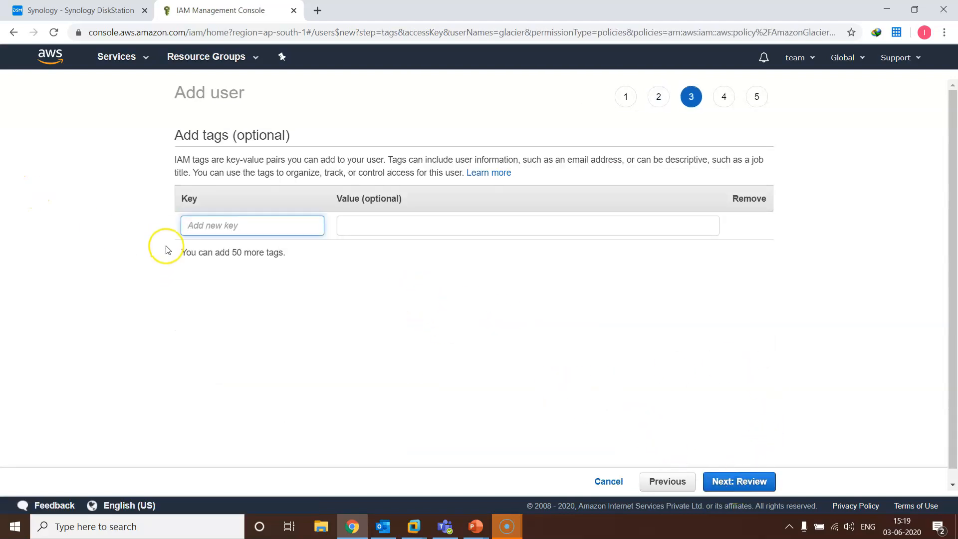
{"action": "left_click", "coordinate": [736, 479]}
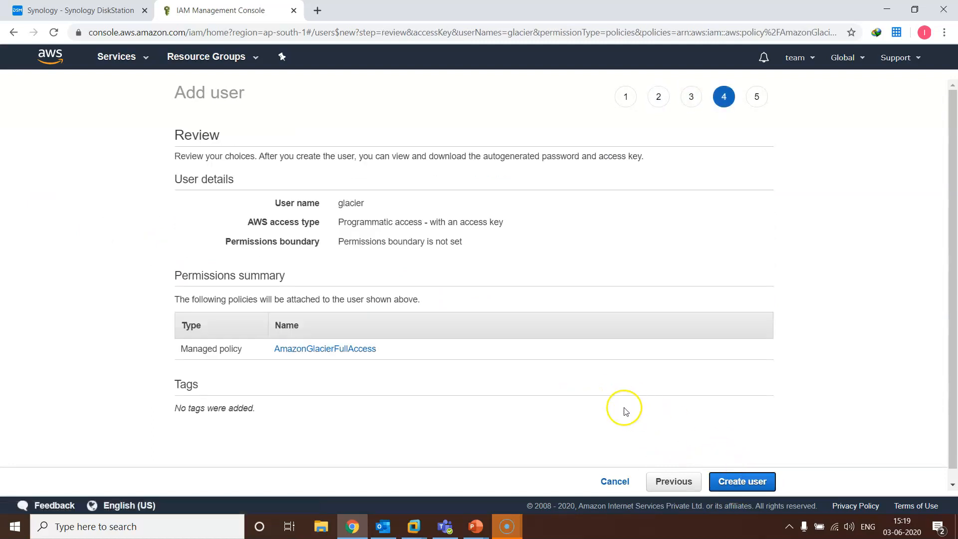
{"action": "left_click", "coordinate": [733, 479]}
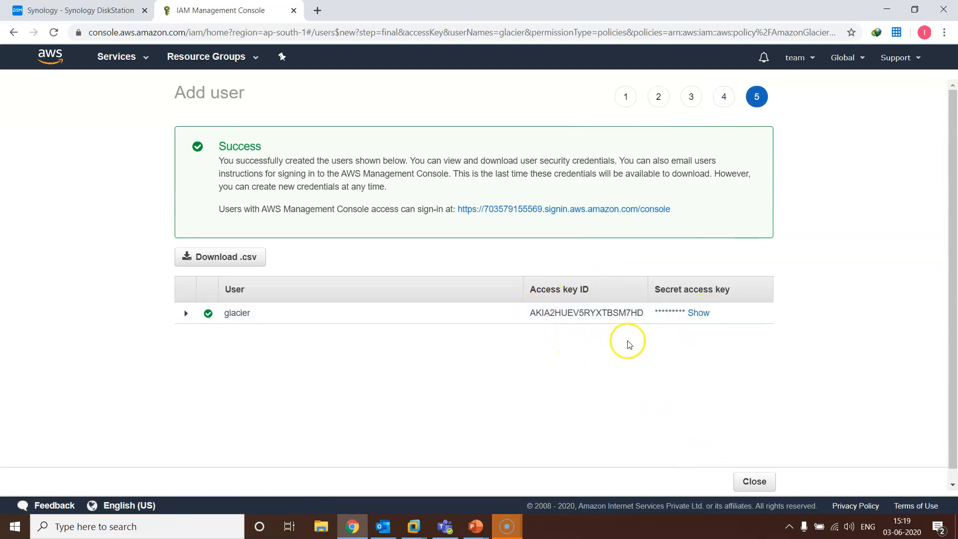
Switch to the Synology DiskStation and start creating a new backup task in Glacier Backup
{"action": "left_click", "coordinate": [80, 10]}
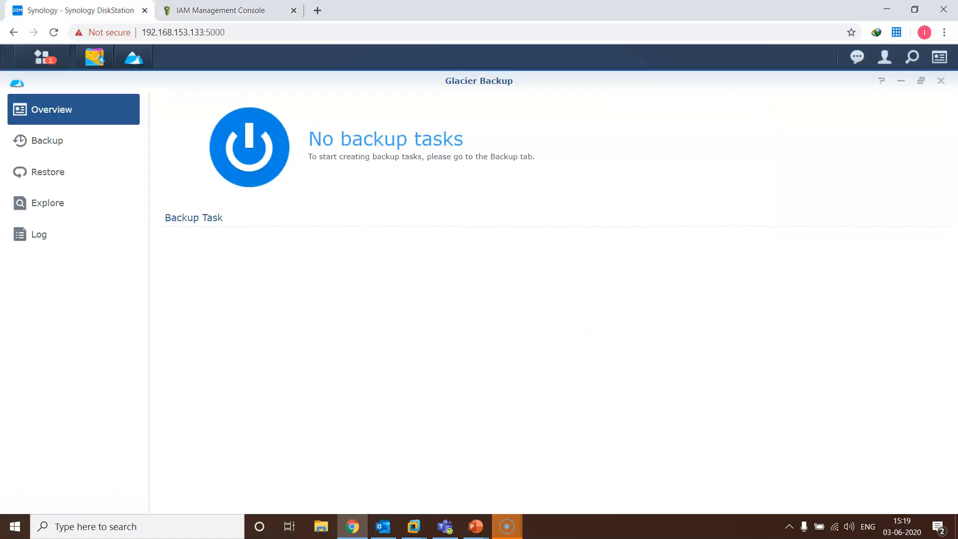
{"action": "left_click", "coordinate": [28, 142]}
{"action": "left_click", "coordinate": [190, 102]}
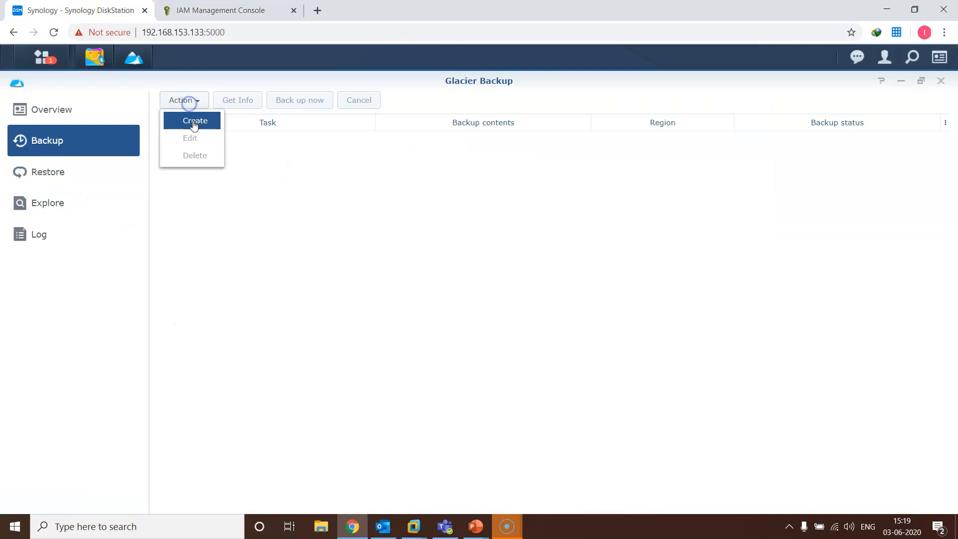
{"action": "left_click", "coordinate": [194, 121]}
{"action": "left_click", "coordinate": [569, 457]}
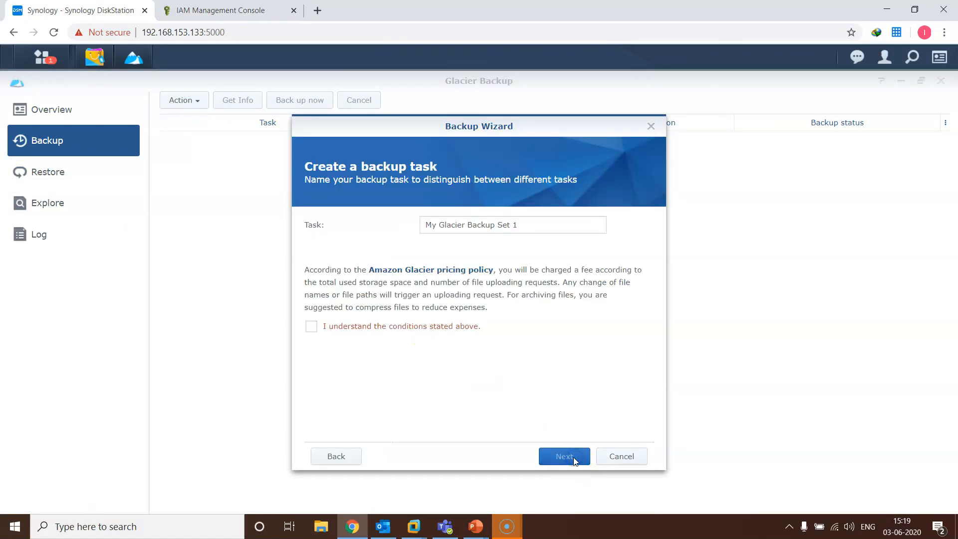
Name the backup task AWS Backup, accept the pricing conditions and continue to the backup destination settings
{"action": "triple_click", "coordinate": [552, 225]}
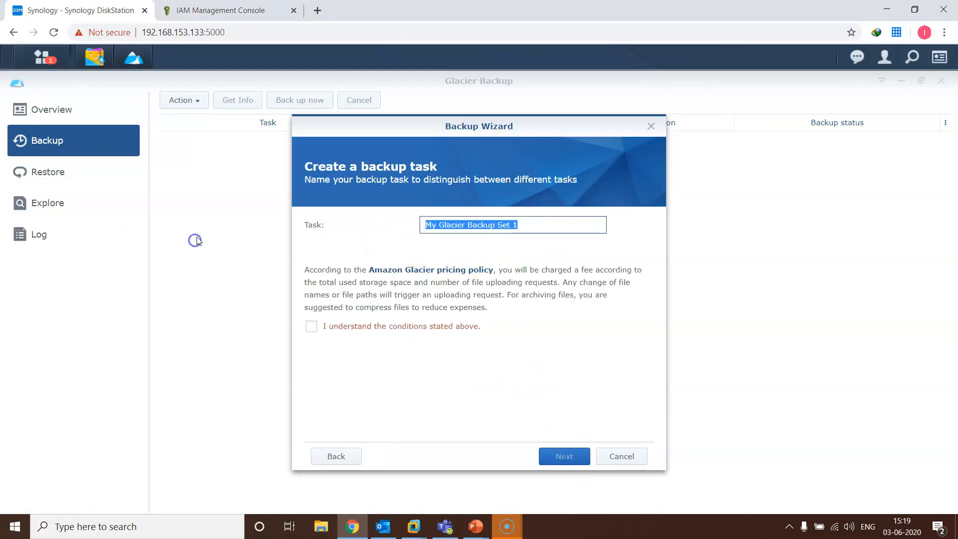
{"action": "type", "text": "AWS Backup"}
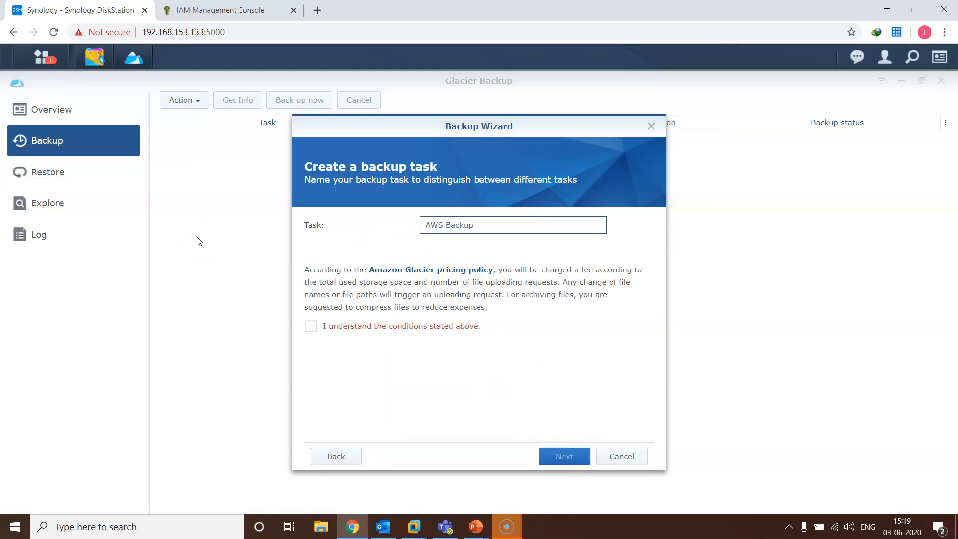
{"action": "left_click", "coordinate": [310, 328]}
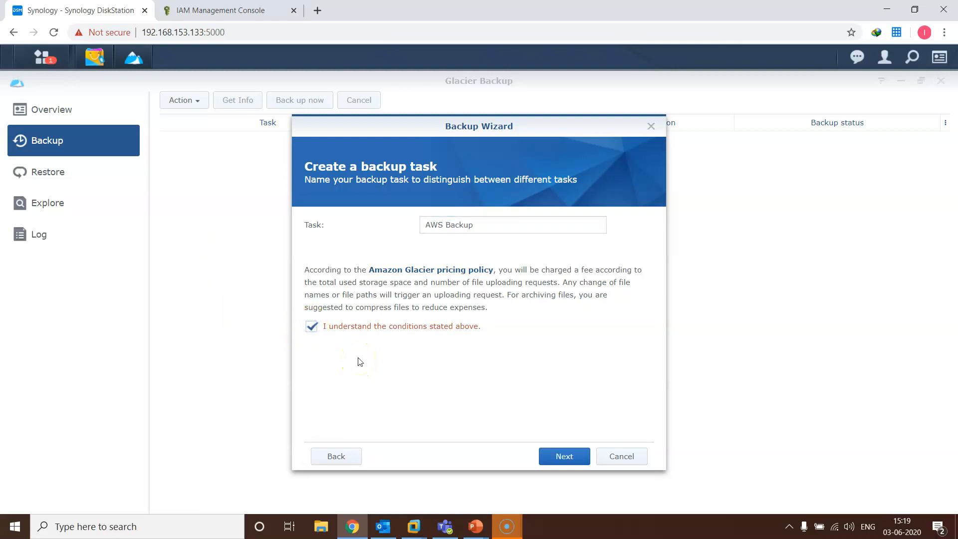
{"action": "left_click", "coordinate": [554, 455]}
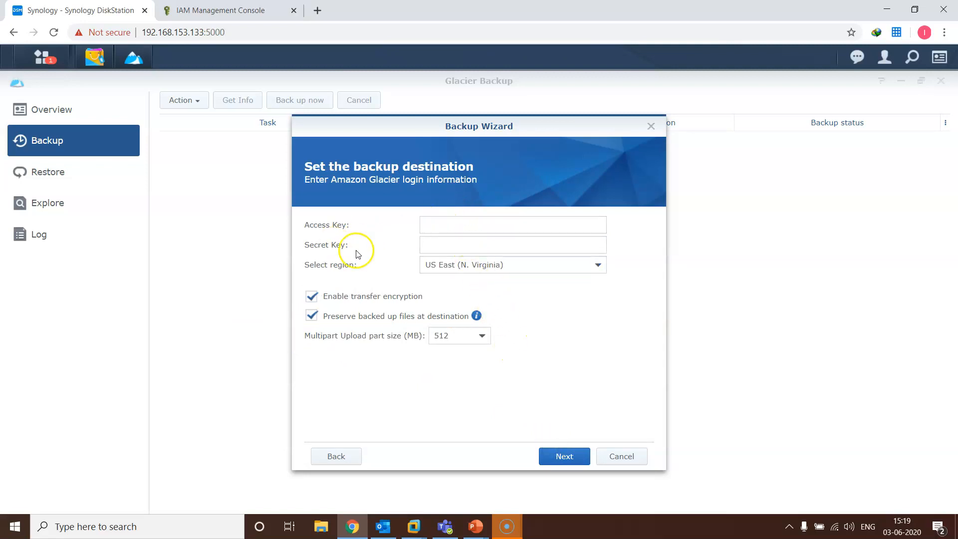
Copy the glacier user's access key ID from the IAM console into the backup task's Access Key field
{"action": "left_click", "coordinate": [224, 11]}
{"action": "left_click_drag", "start_coordinate": [530, 313], "coordinate": [640, 317]}
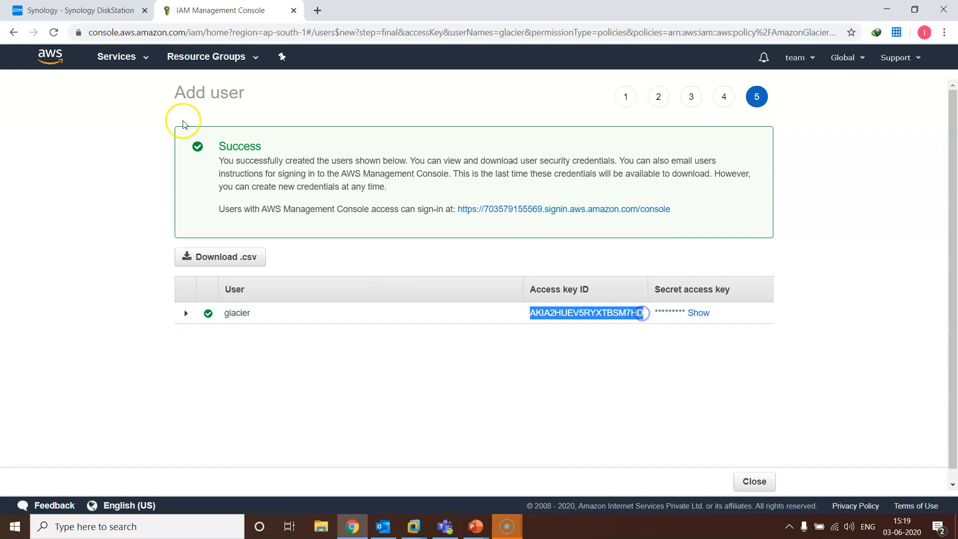
{"action": "left_click", "coordinate": [74, 11]}
{"action": "left_click", "coordinate": [432, 230]}
{"action": "key", "text": "ctrl+v"}
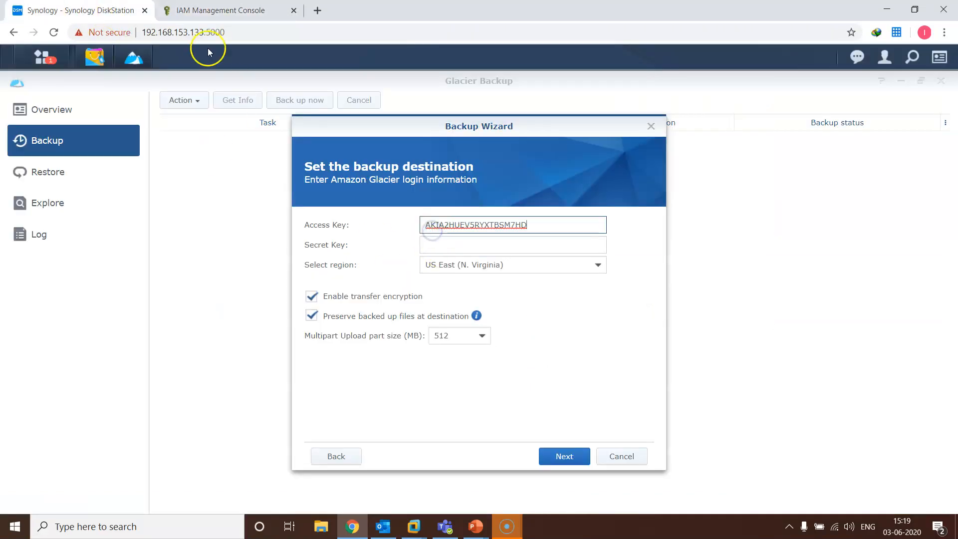
Reveal and copy the glacier user's secret access key in the IAM console and paste it into the backup task's Secret Key field
{"action": "left_click", "coordinate": [210, 11]}
{"action": "left_click", "coordinate": [699, 313]}
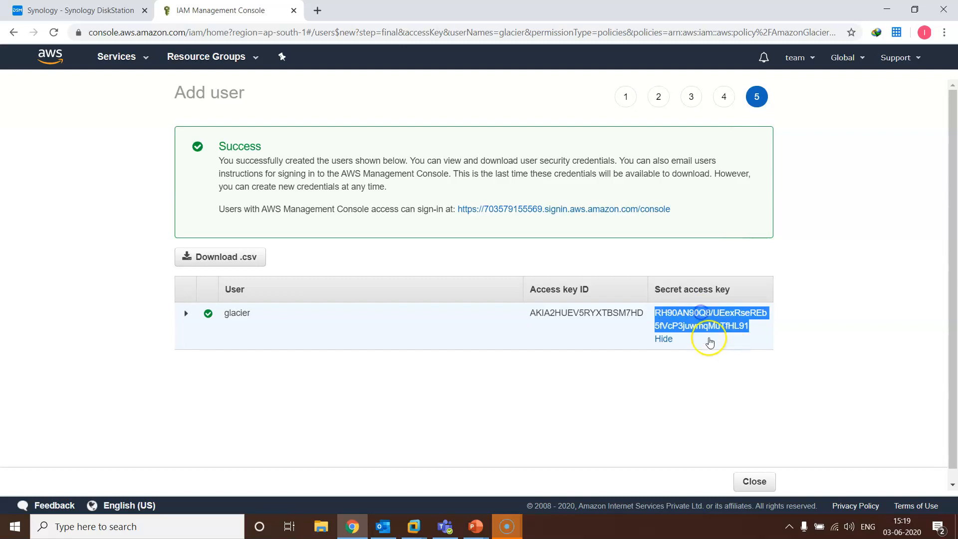
{"action": "right_click", "coordinate": [674, 315]}
{"action": "left_click", "coordinate": [697, 327]}
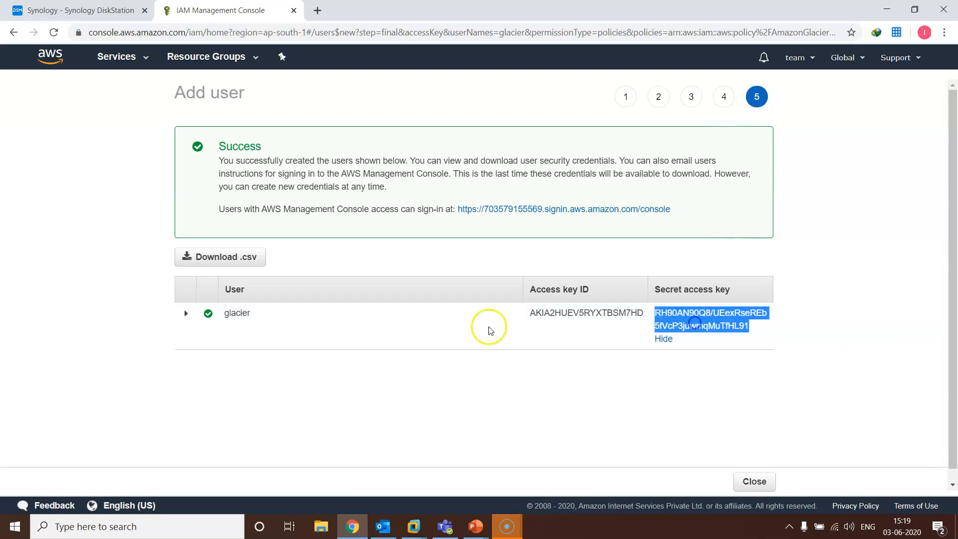
{"action": "left_click", "coordinate": [75, 11]}
{"action": "left_click", "coordinate": [433, 246]}
{"action": "key", "text": "ctrl+v"}
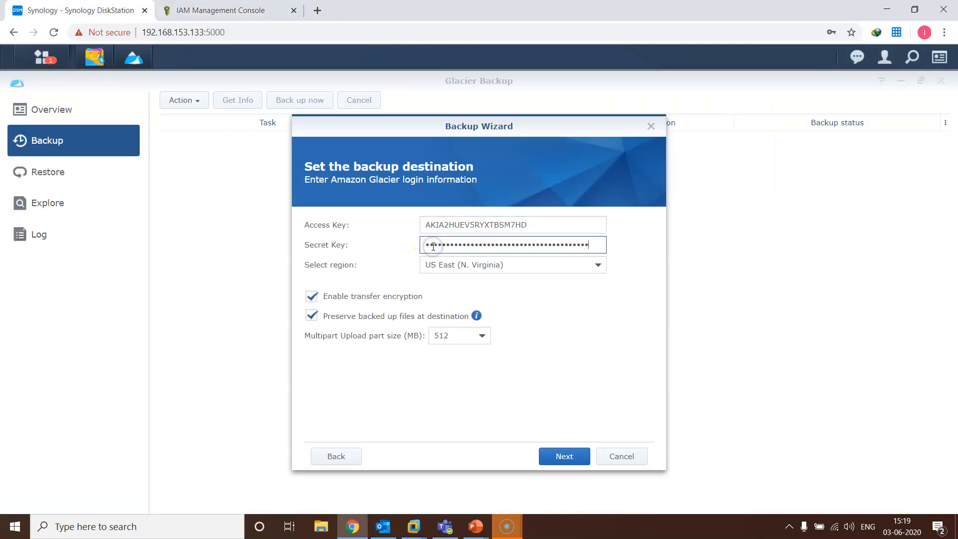
Set the destination region to Asia Pacific (Mumbai), disable transfer encryption and continue to the shared folder selection
{"action": "left_click", "coordinate": [451, 264]}
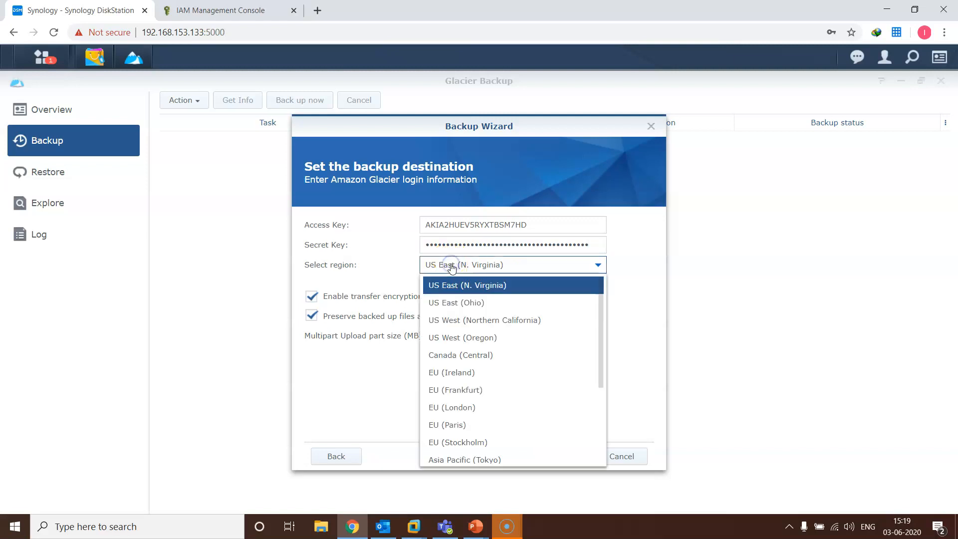
{"action": "scroll", "coordinate": [471, 306], "scroll_direction": "down", "scroll_amount": 3}
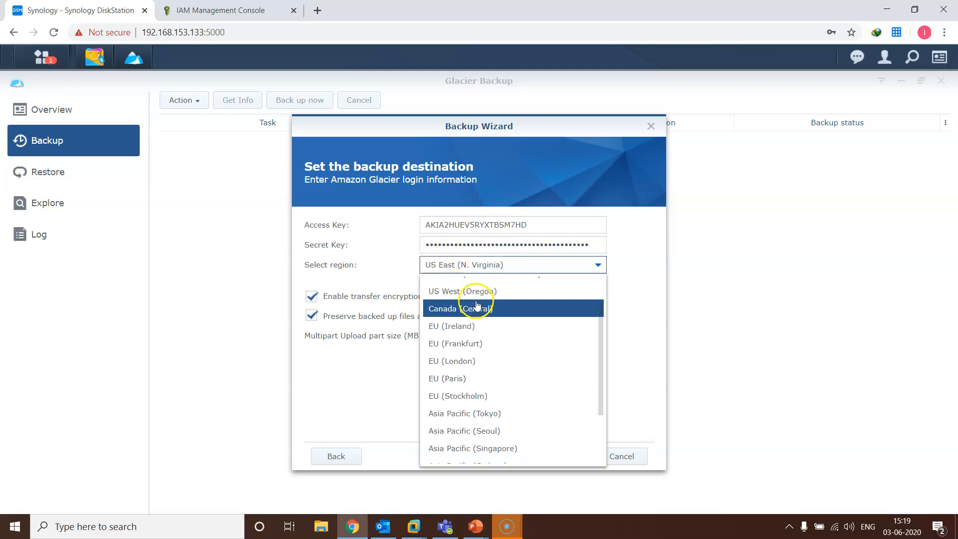
{"action": "left_click", "coordinate": [505, 437]}
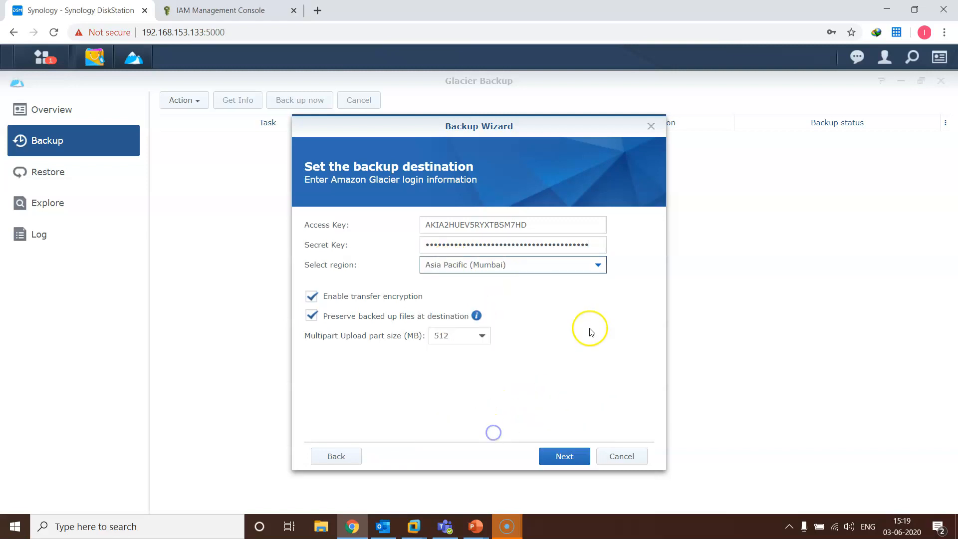
{"action": "left_click", "coordinate": [312, 297]}
{"action": "left_click", "coordinate": [560, 456]}
{"action": "left_click", "coordinate": [562, 458]}
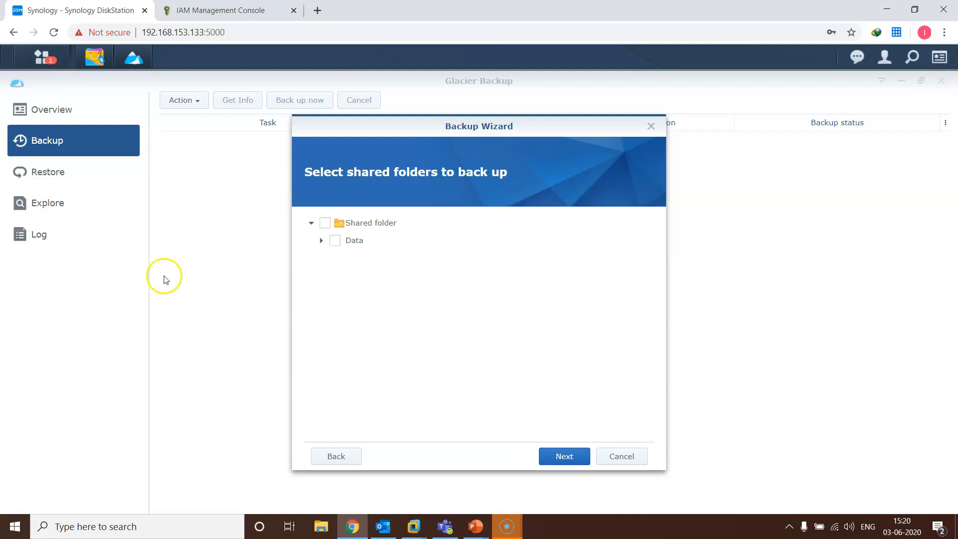
Select all shared folders, including Data, for backup and continue to the schedule settings
{"action": "left_click", "coordinate": [325, 223]}
{"action": "left_click", "coordinate": [320, 241]}
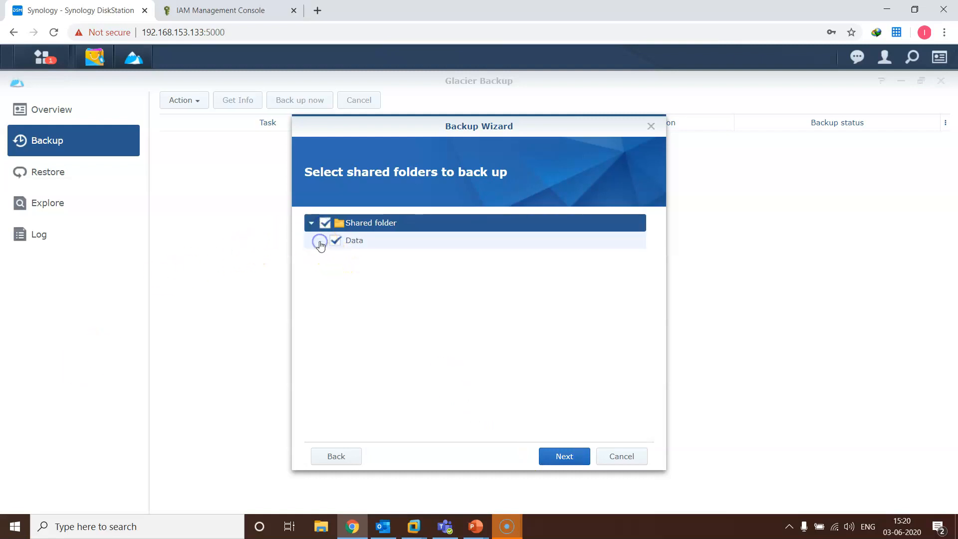
{"action": "left_click", "coordinate": [558, 456]}
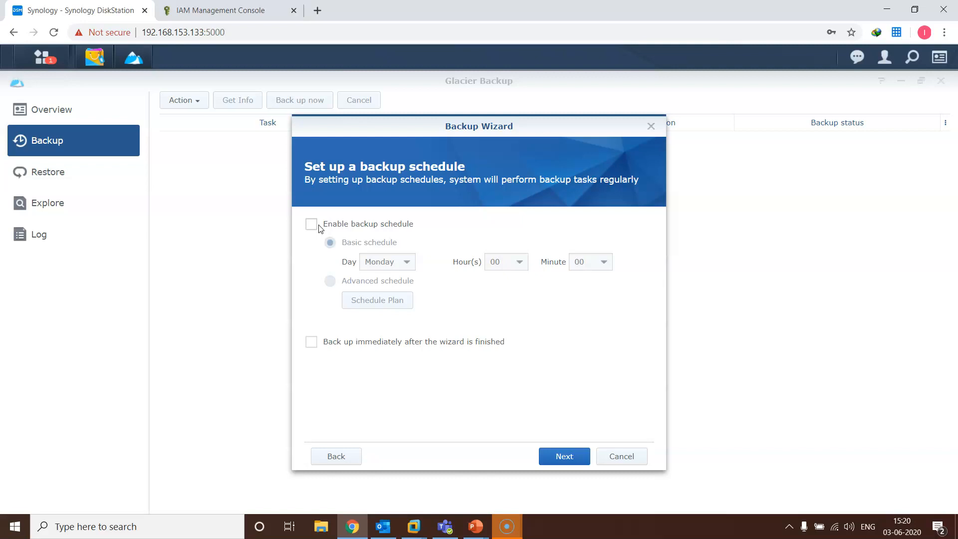
Leave the backup schedule disabled, enable backing up immediately after the wizard finishes and apply the task settings
{"action": "left_click", "coordinate": [312, 223]}
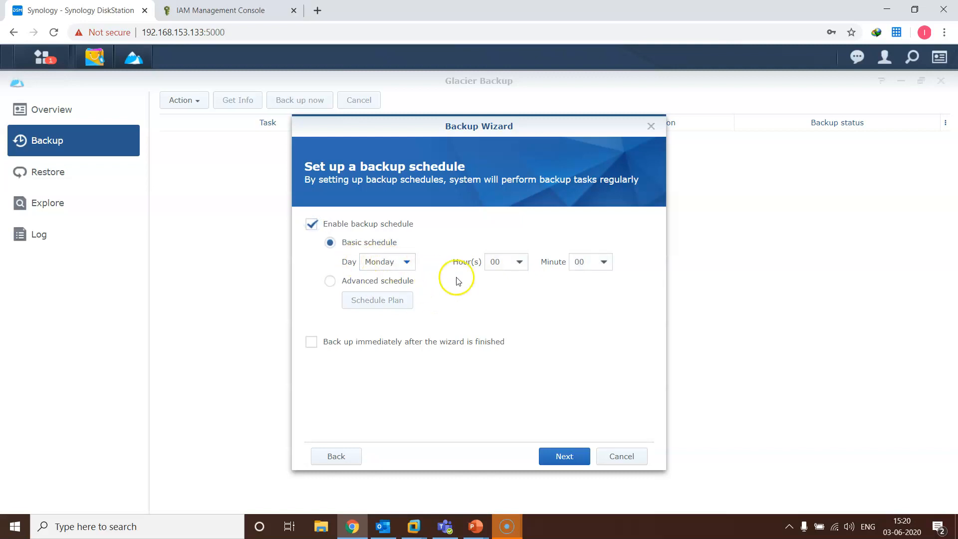
{"action": "left_click", "coordinate": [312, 224]}
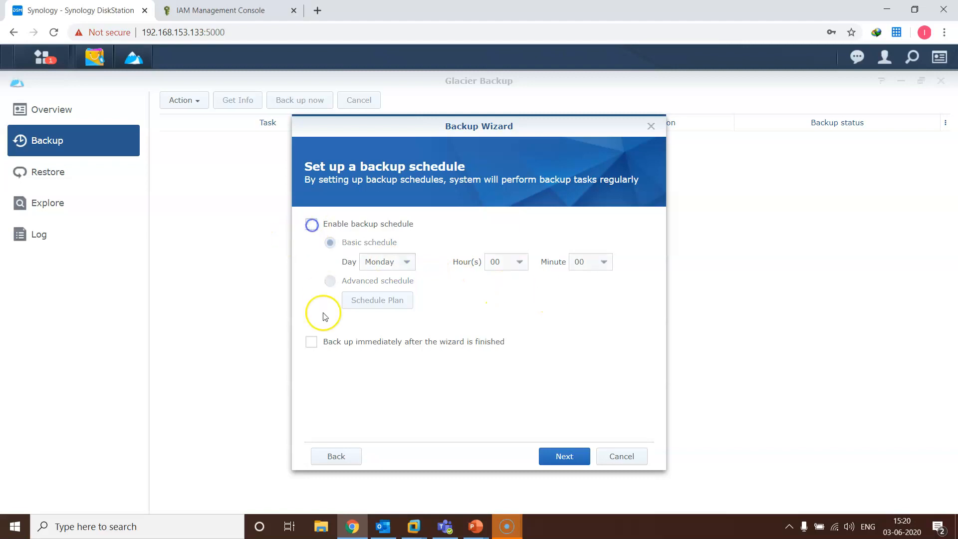
{"action": "left_click", "coordinate": [314, 344]}
{"action": "left_click", "coordinate": [574, 458]}
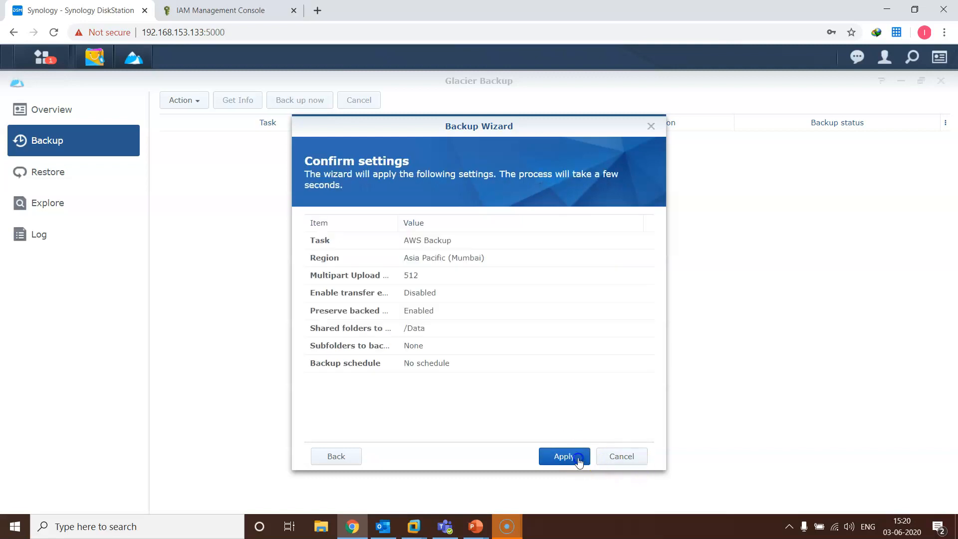
{"action": "left_click", "coordinate": [564, 456]}
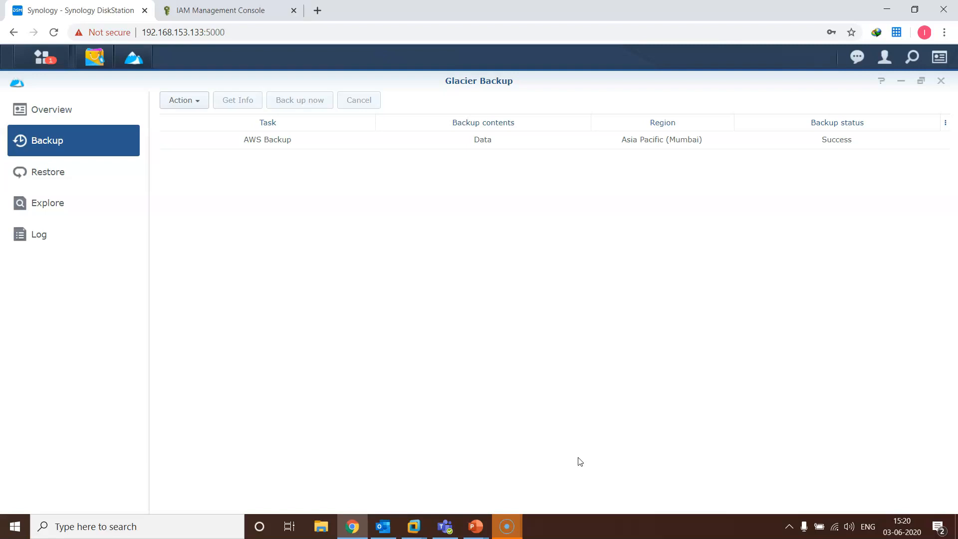
Switch to the AWS console, open S3 Glacier and examine the vaults created by the Synology backup
{"action": "left_click", "coordinate": [207, 11]}
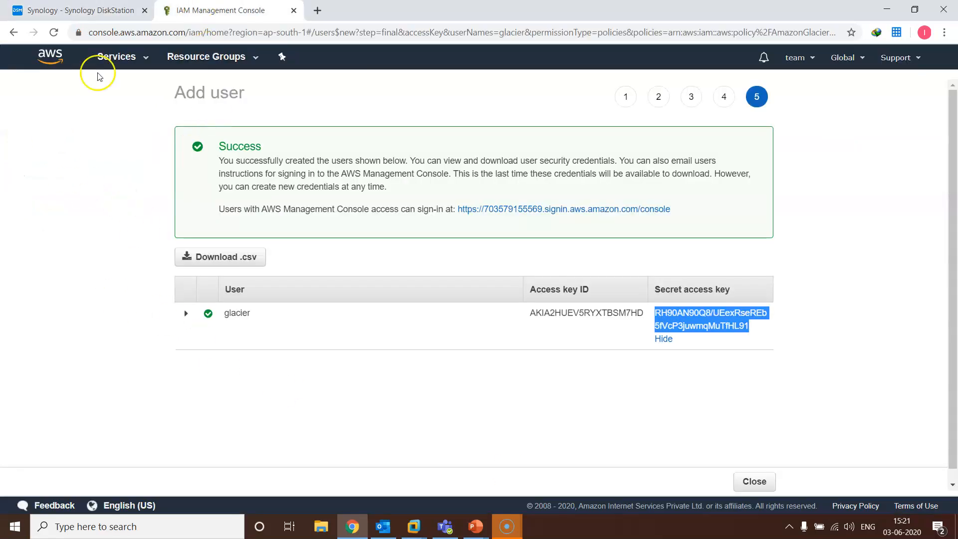
{"action": "left_click", "coordinate": [114, 56]}
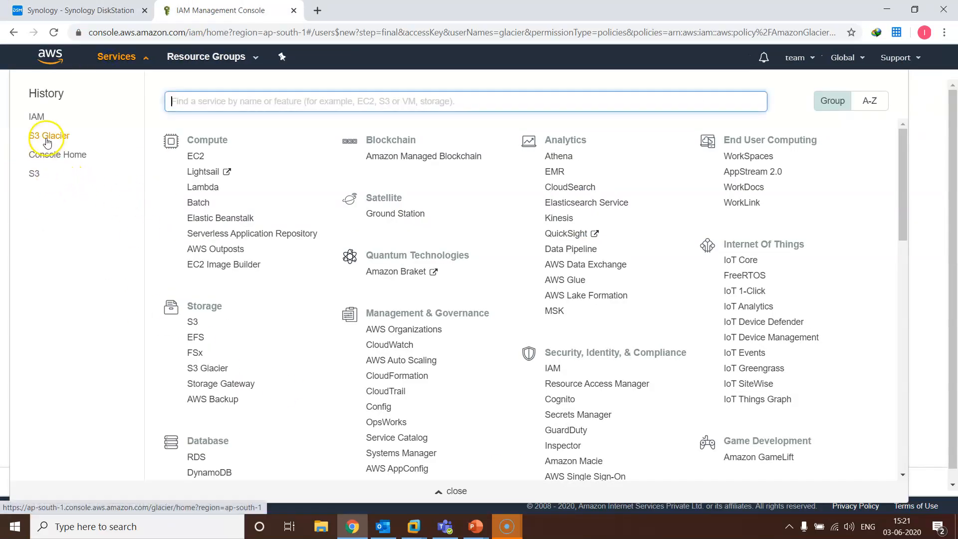
{"action": "left_click", "coordinate": [48, 142]}
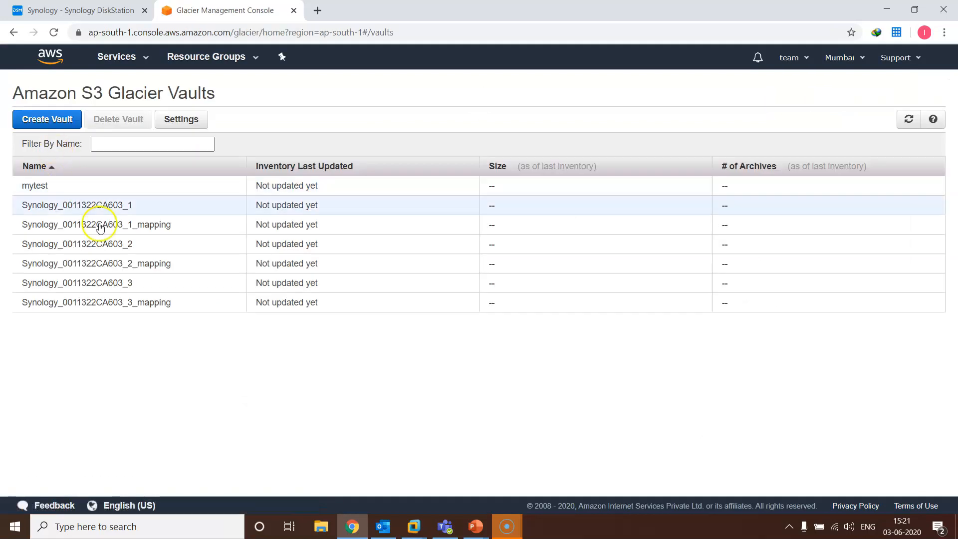
{"action": "left_click_drag", "start_coordinate": [13, 282], "coordinate": [801, 303]}
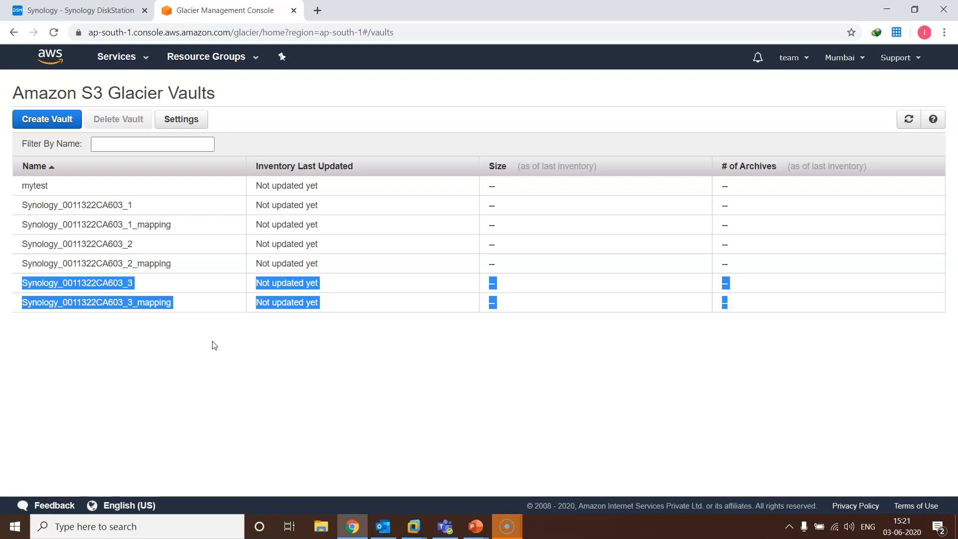
Return to the Synology DiskStation and view Glacier Backup's restore options, opening the restoration wizard and closing it again
{"action": "key", "text": "ctrl+shift+Tab"}
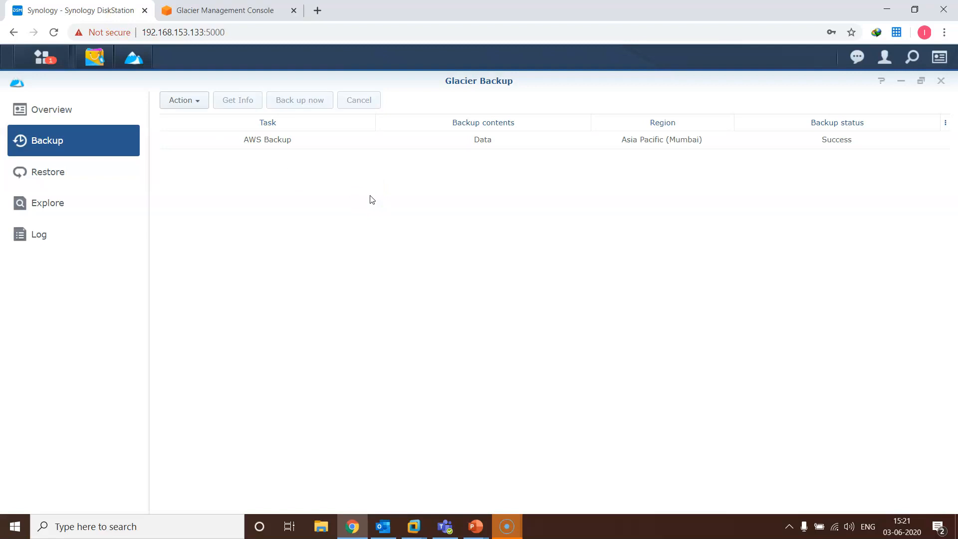
{"action": "left_click", "coordinate": [51, 172]}
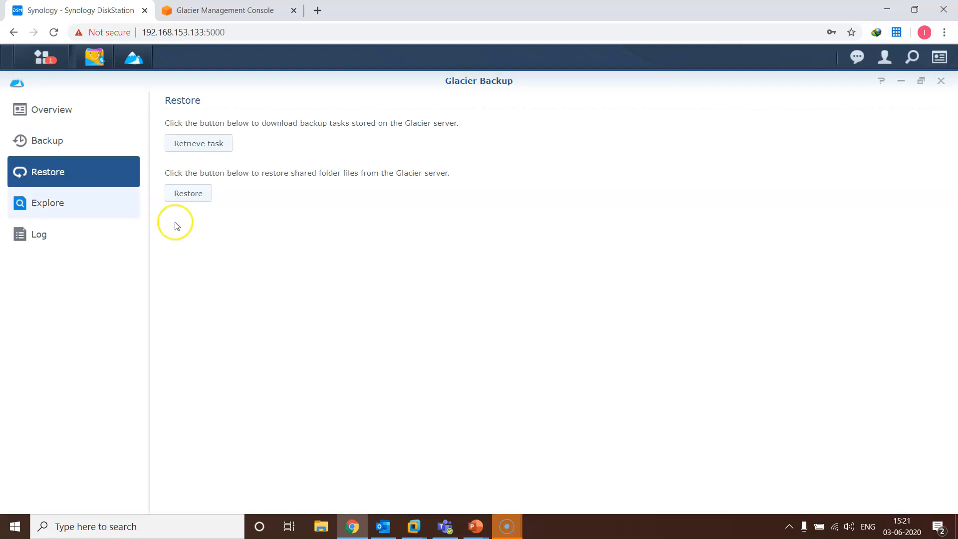
{"action": "left_click", "coordinate": [188, 193]}
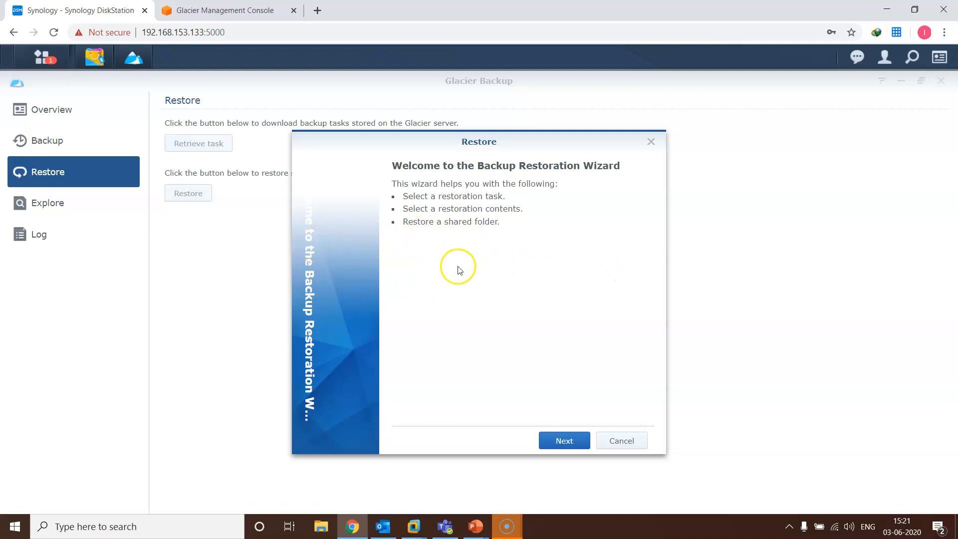
{"action": "left_click", "coordinate": [653, 141]}
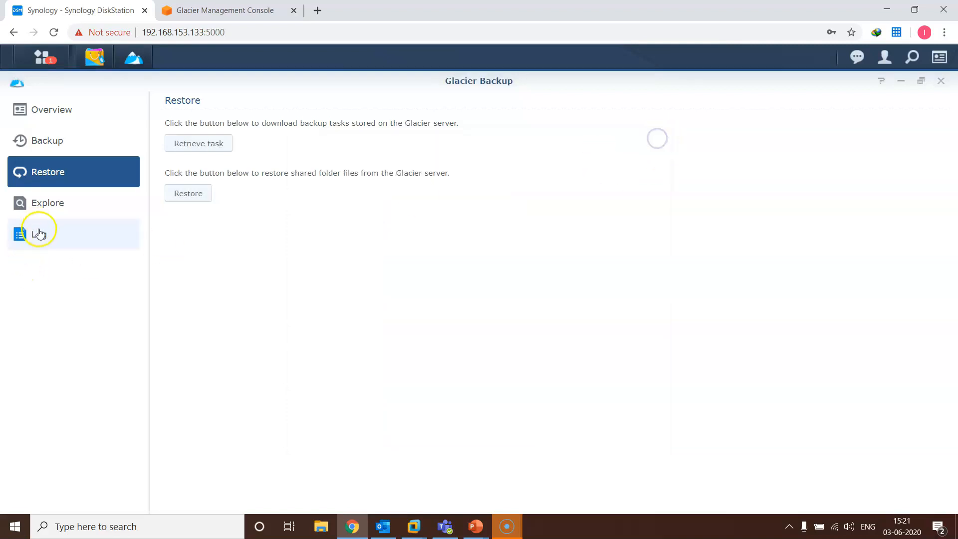
Review the backed-up contents of AWS Backup, the Glacier Backup log and the task overview
{"action": "left_click", "coordinate": [45, 212]}
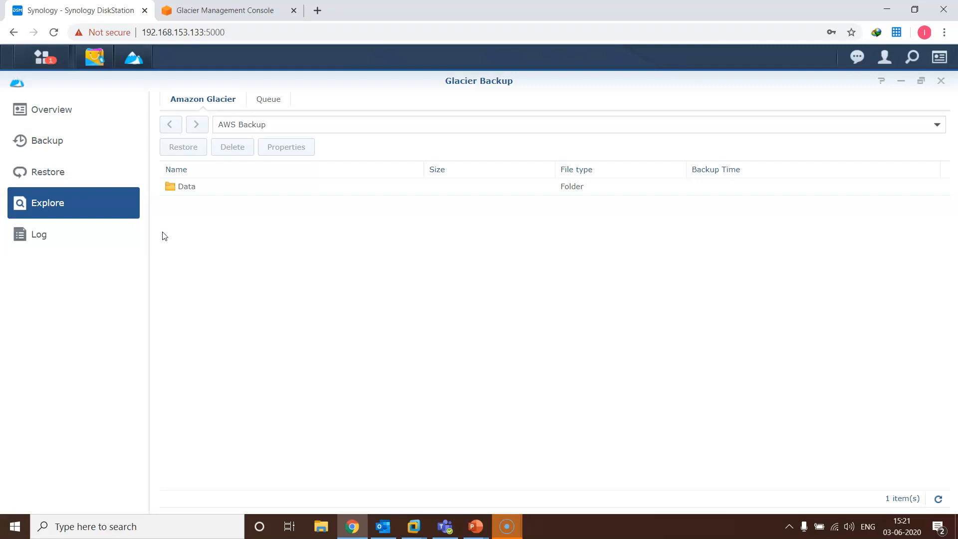
{"action": "left_click", "coordinate": [80, 249]}
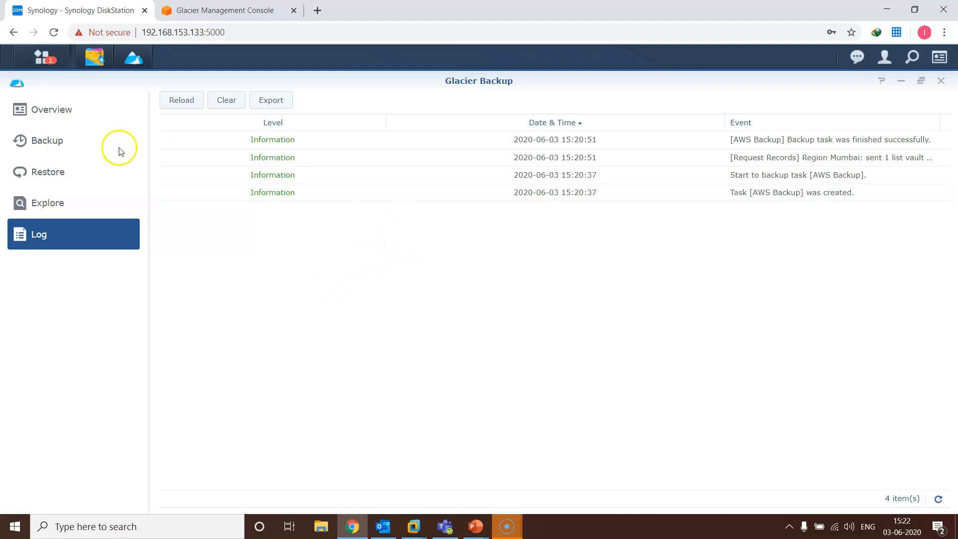
{"action": "left_click", "coordinate": [84, 112]}
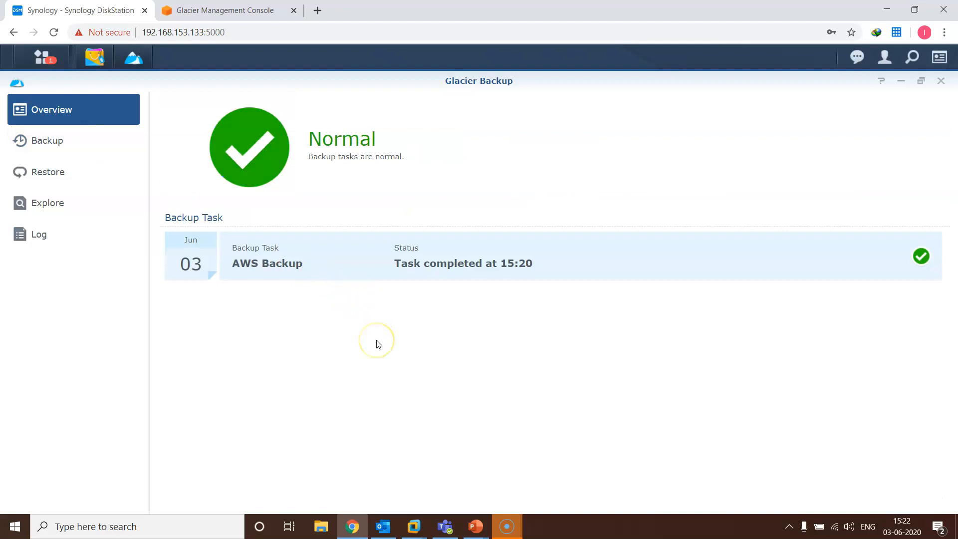